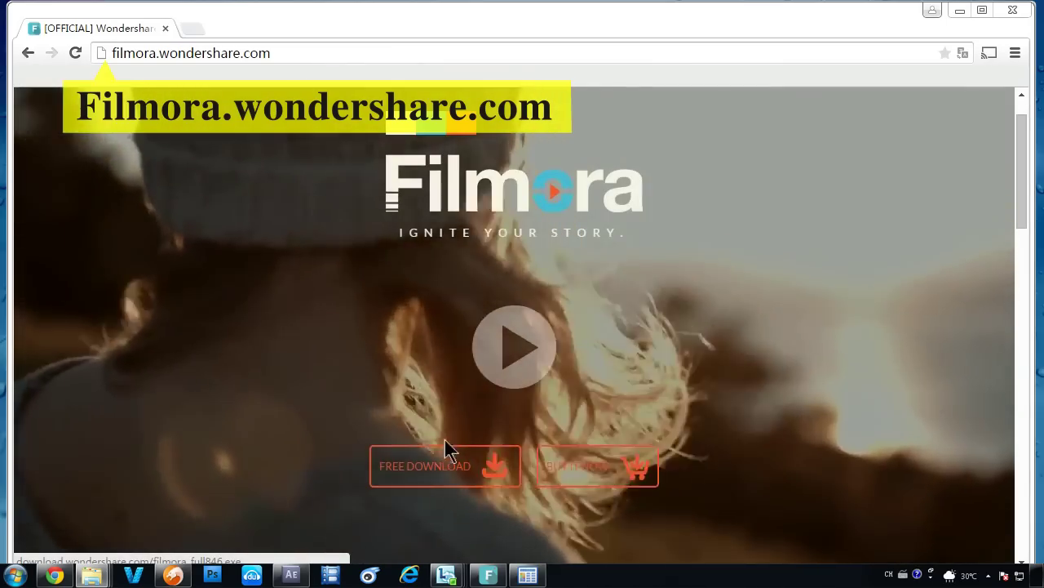
Step: Get the free Filmora download from the website
{"action": "left_click", "coordinate": [454, 465]}
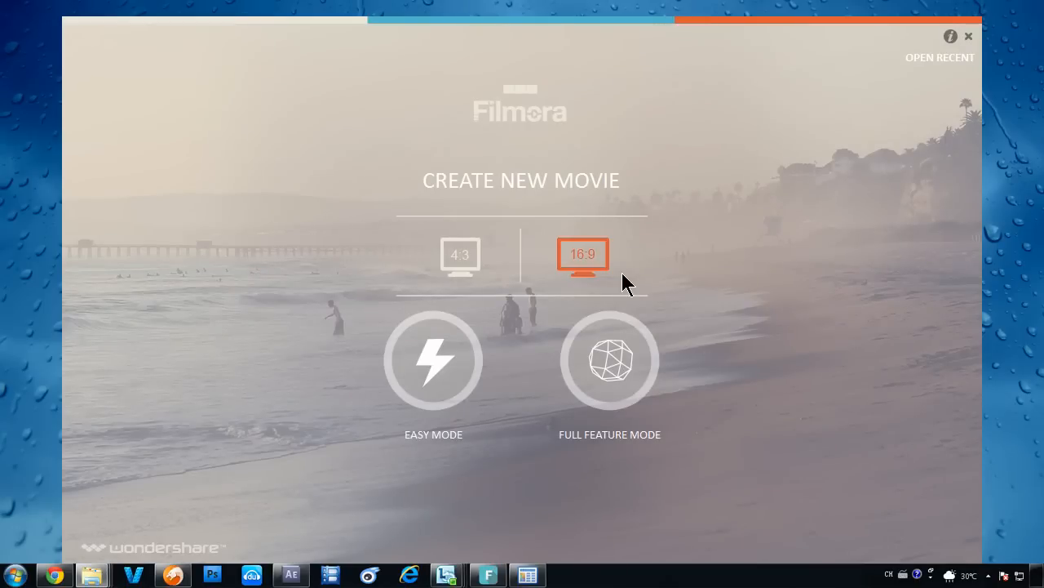
Step: Start a new 16:9 movie in Full Feature Mode after briefly trying 4:3
{"action": "left_click", "coordinate": [473, 262]}
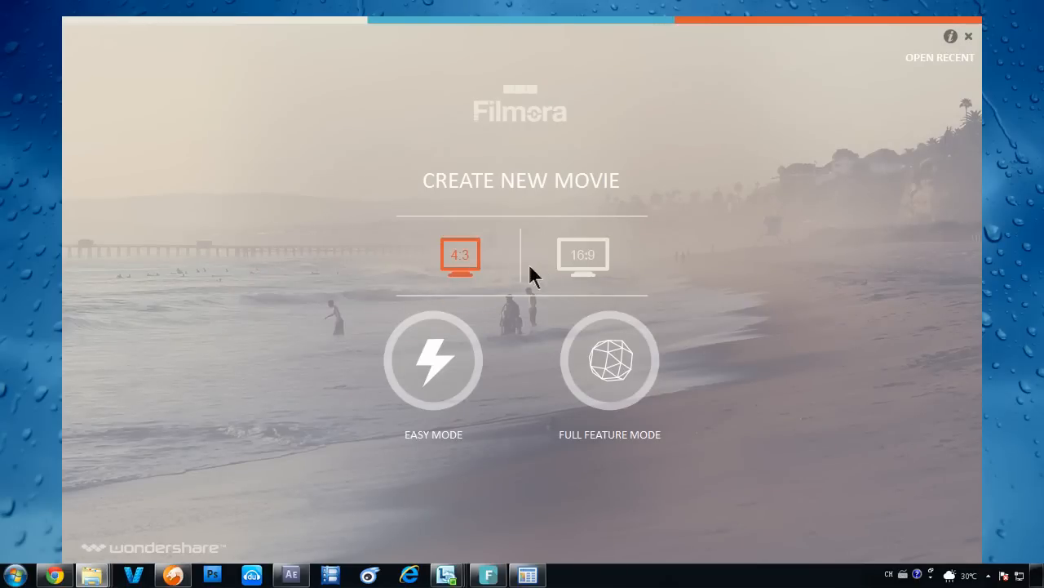
{"action": "left_click", "coordinate": [584, 260]}
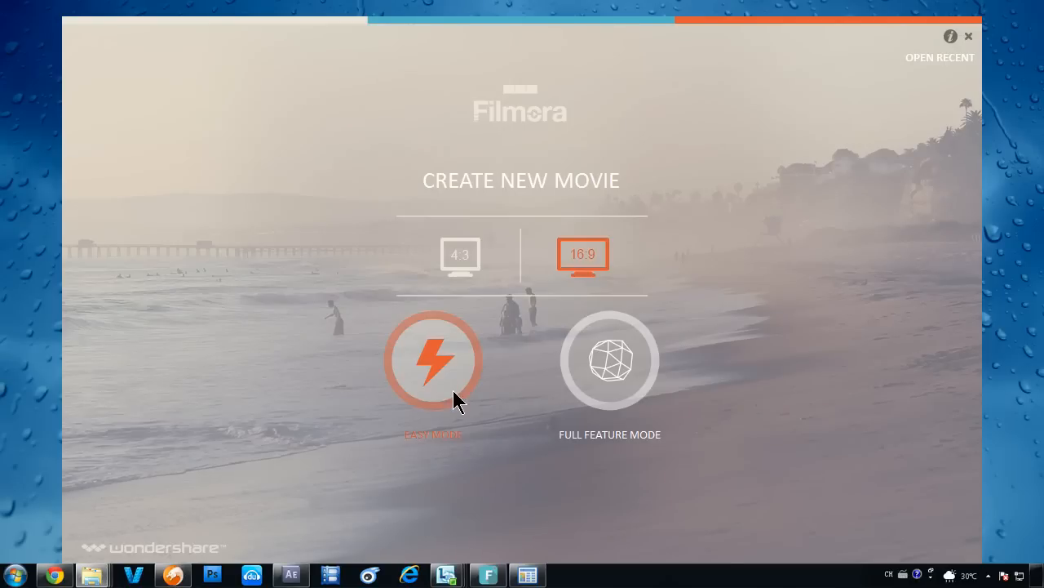
{"action": "left_click", "coordinate": [606, 382]}
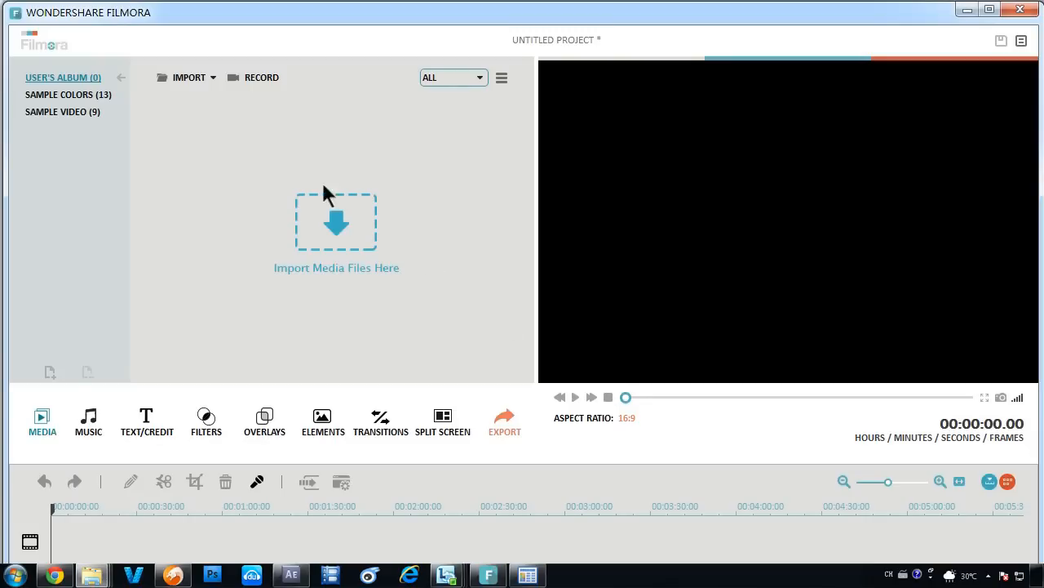
Step: Import shutterstock_v3516785 and shutterstock_v4654295 into the media library and briefly preview the first
{"action": "left_click", "coordinate": [180, 77]}
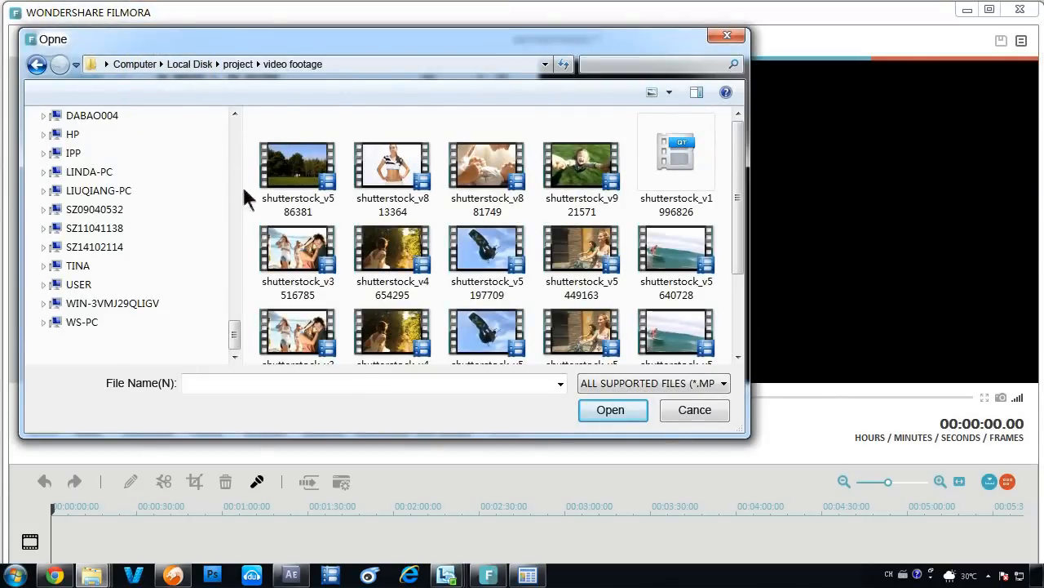
{"action": "left_click", "coordinate": [290, 260]}
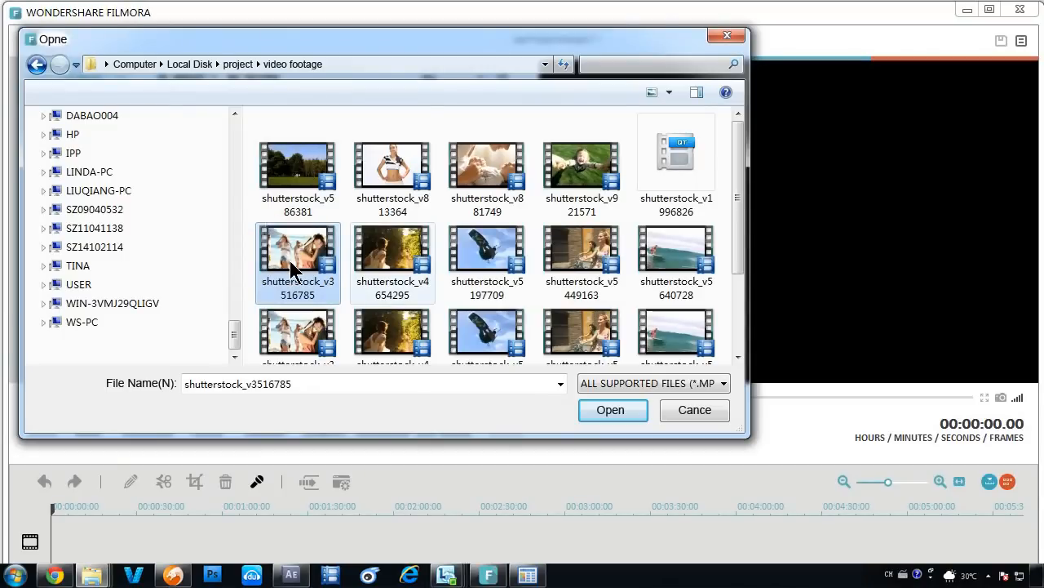
{"action": "left_click", "coordinate": [392, 261], "text": "ctrl"}
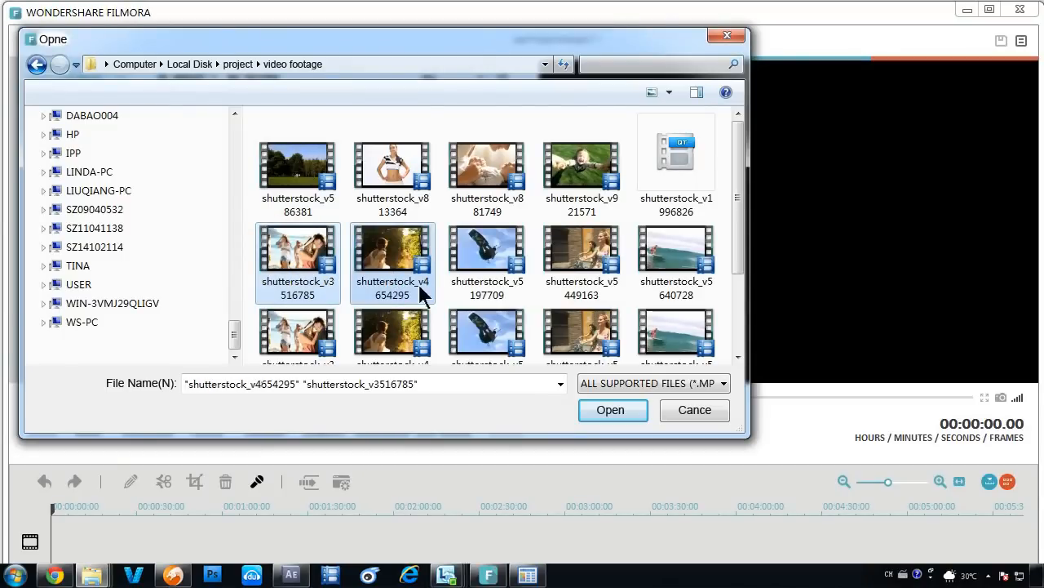
{"action": "left_click", "coordinate": [611, 409]}
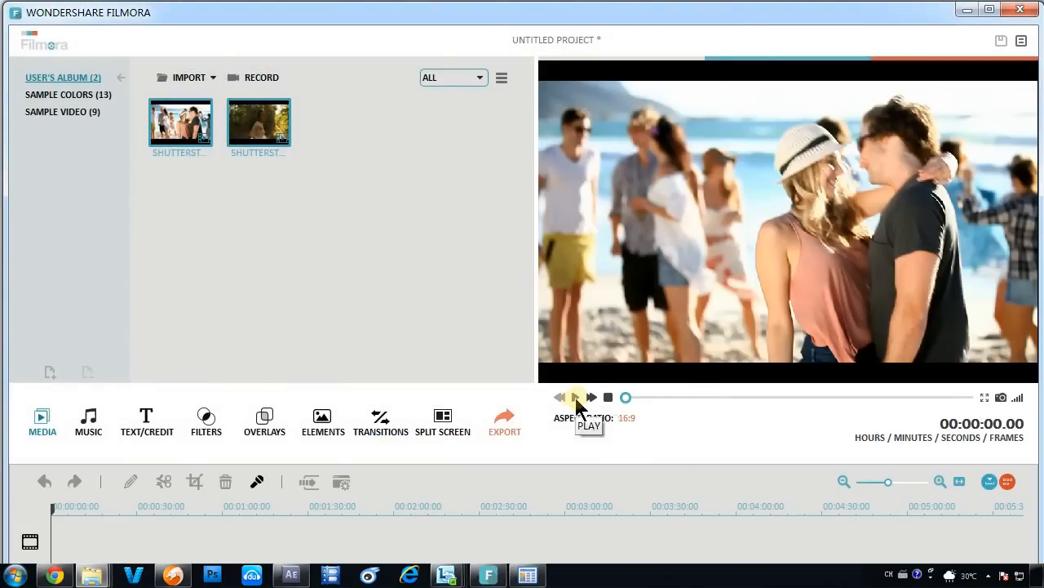
{"action": "left_click", "coordinate": [576, 397]}
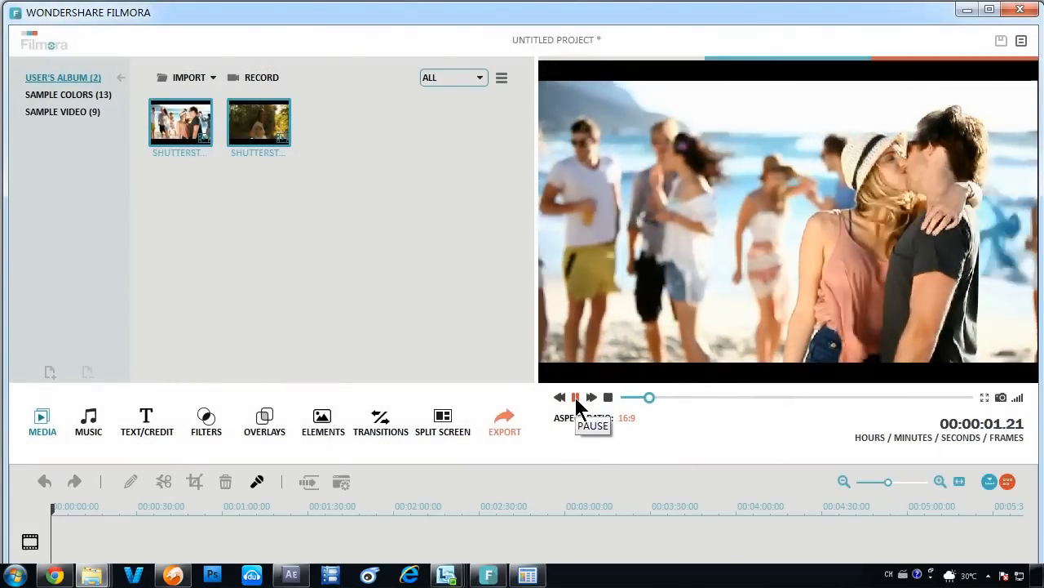
{"action": "left_click", "coordinate": [577, 397]}
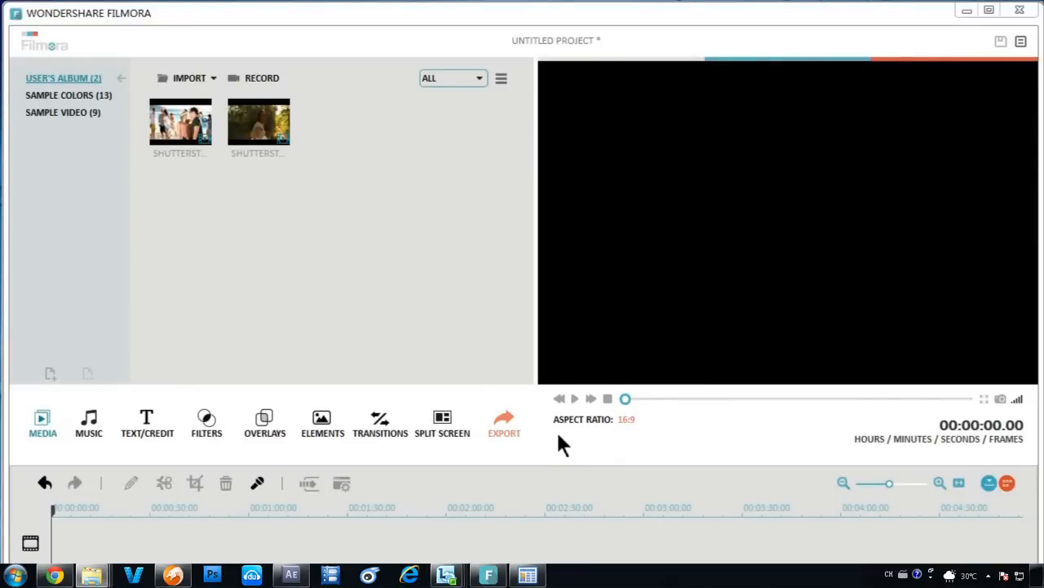
Step: Place both clips on the timeline, then lower the first clip's saturation to -2 after undoing a test rotation
{"action": "mouse_move", "coordinate": [304, 151]}
{"action": "left_mouse_down"}
{"action": "mouse_move", "coordinate": [160, 120]}
{"action": "mouse_move", "coordinate": [106, 415]}
{"action": "mouse_move", "coordinate": [99, 406]}
{"action": "left_mouse_up"}
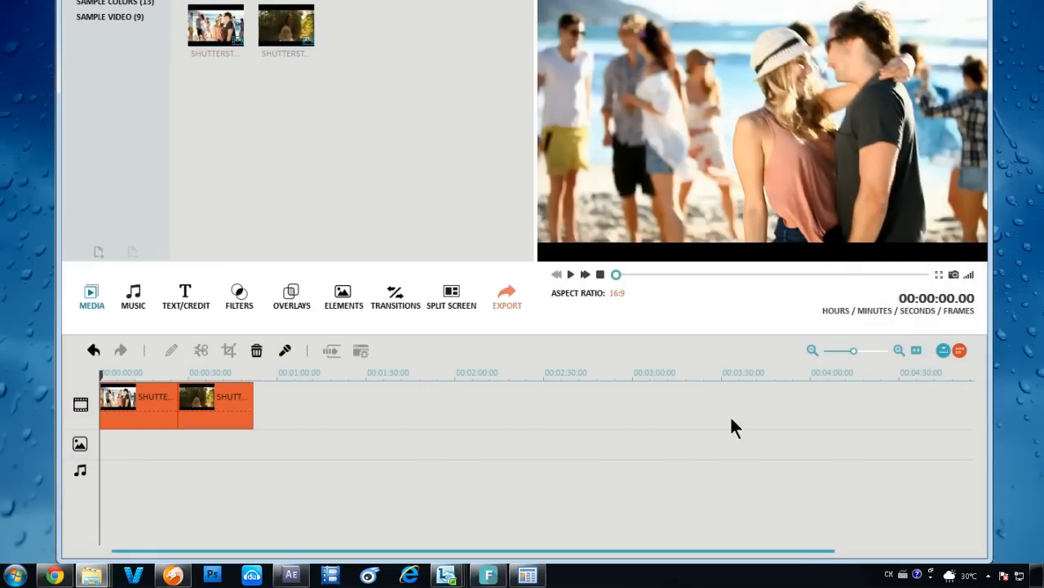
{"action": "left_click_drag", "start_coordinate": [854, 350], "coordinate": [861, 350]}
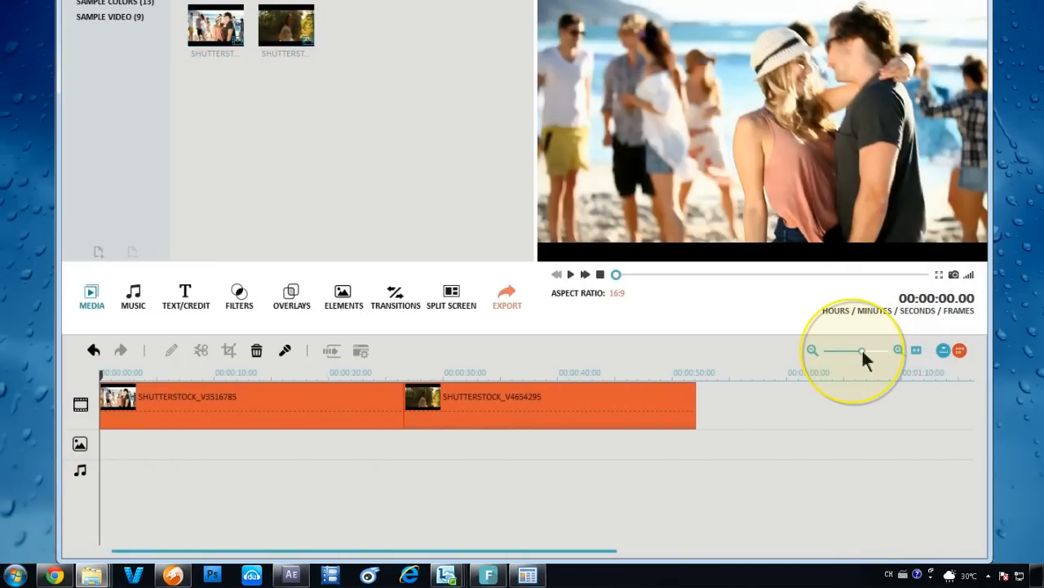
{"action": "left_click", "coordinate": [261, 404]}
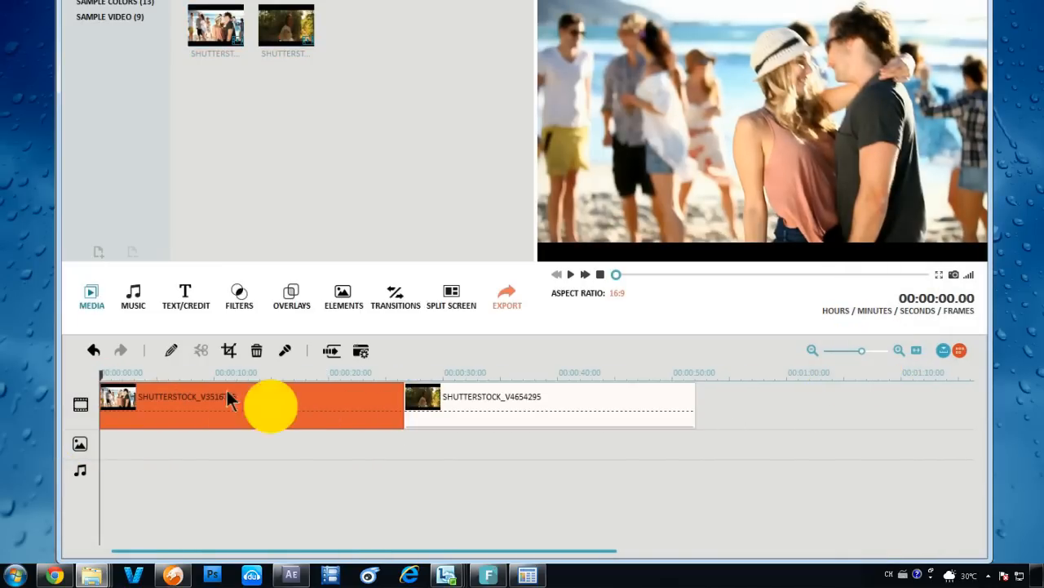
{"action": "left_click", "coordinate": [171, 350]}
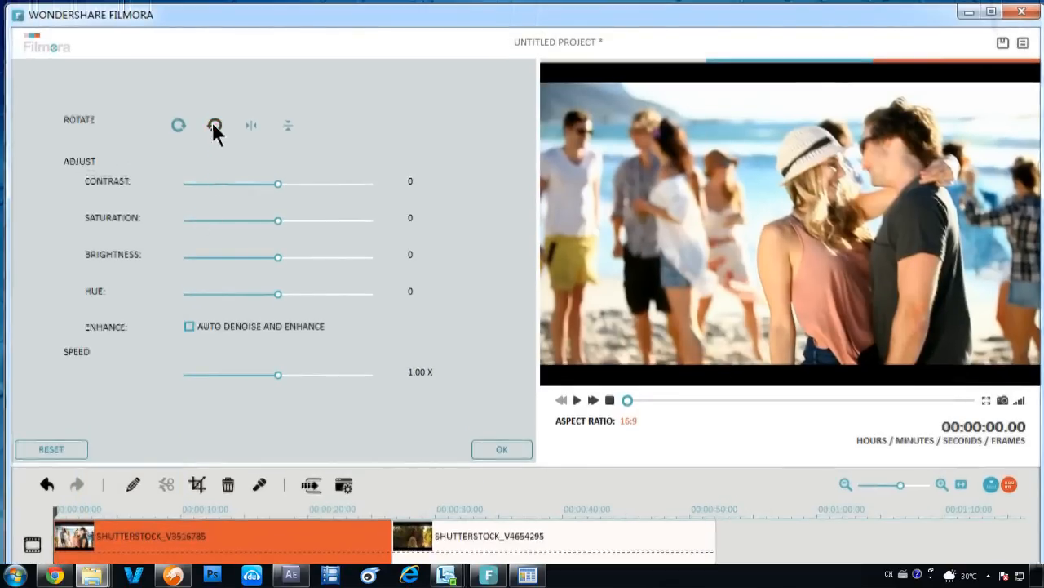
{"action": "left_click", "coordinate": [214, 125]}
{"action": "left_click", "coordinate": [178, 125]}
{"action": "mouse_move", "coordinate": [278, 219]}
{"action": "left_mouse_down"}
{"action": "mouse_move", "coordinate": [248, 233]}
{"action": "mouse_move", "coordinate": [279, 245]}
{"action": "left_mouse_up"}
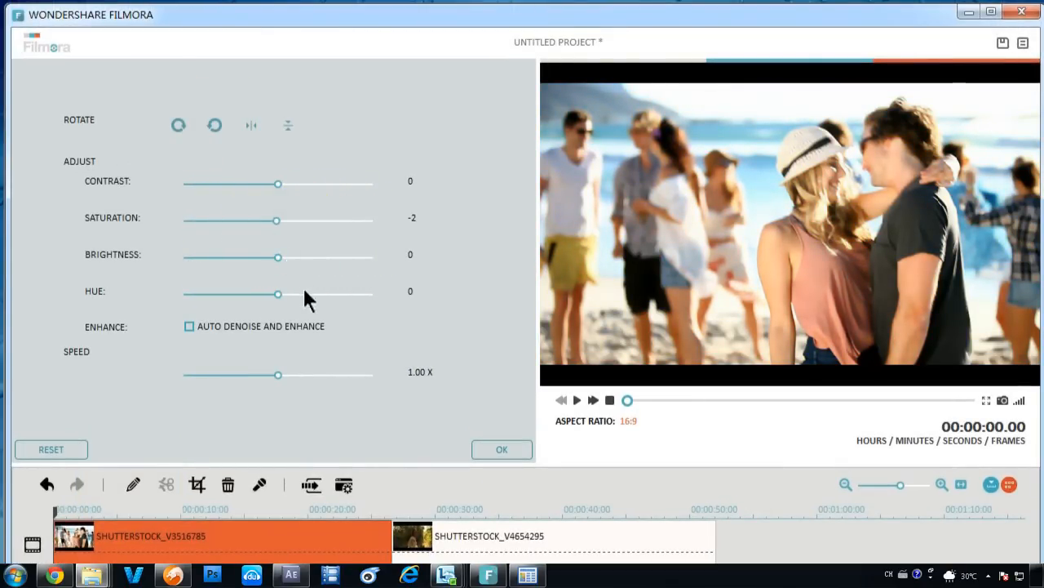
Step: Apply the adjustments, split the first clip at about 5 seconds and delete the opening piece
{"action": "left_click", "coordinate": [494, 449]}
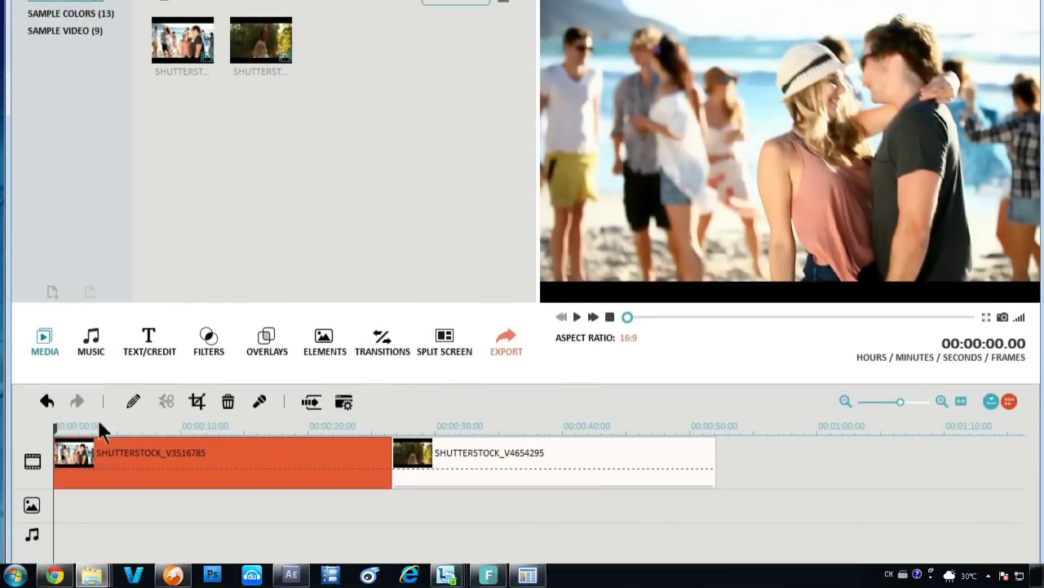
{"action": "left_click", "coordinate": [102, 426]}
{"action": "left_click_drag", "start_coordinate": [102, 428], "coordinate": [127, 428]}
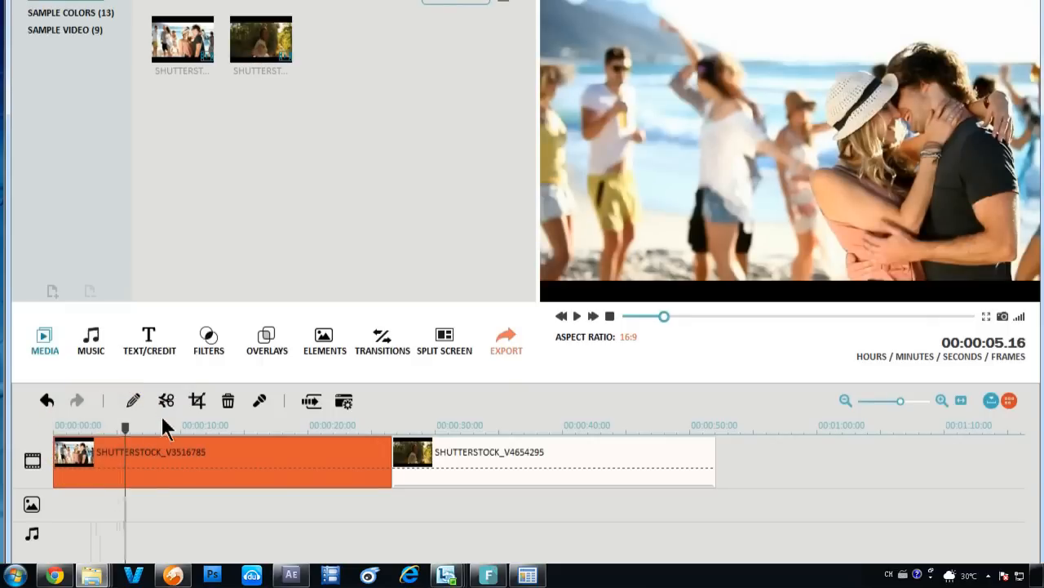
{"action": "left_click", "coordinate": [166, 400]}
{"action": "left_click", "coordinate": [88, 457]}
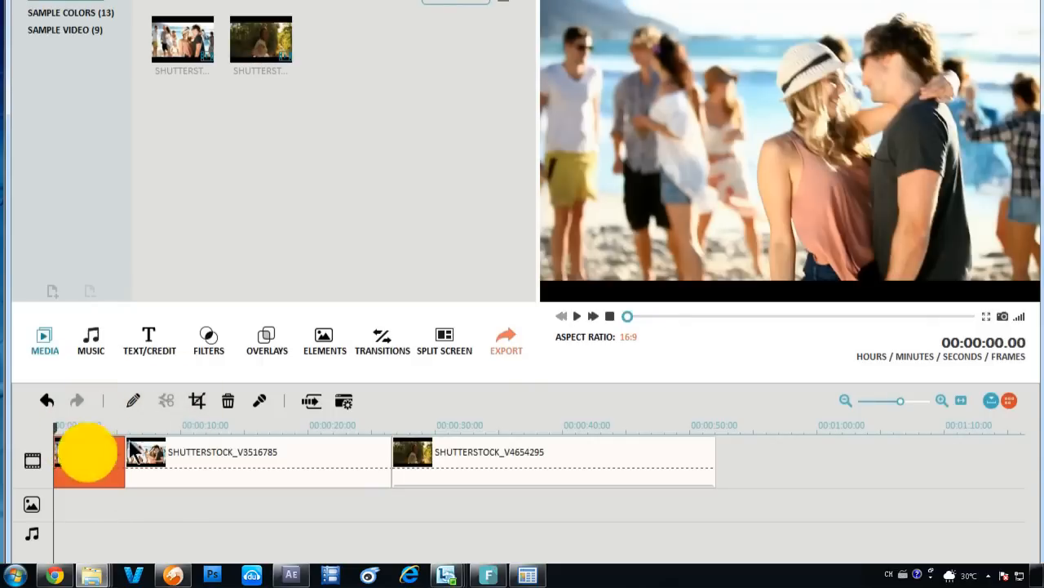
{"action": "left_click", "coordinate": [229, 401]}
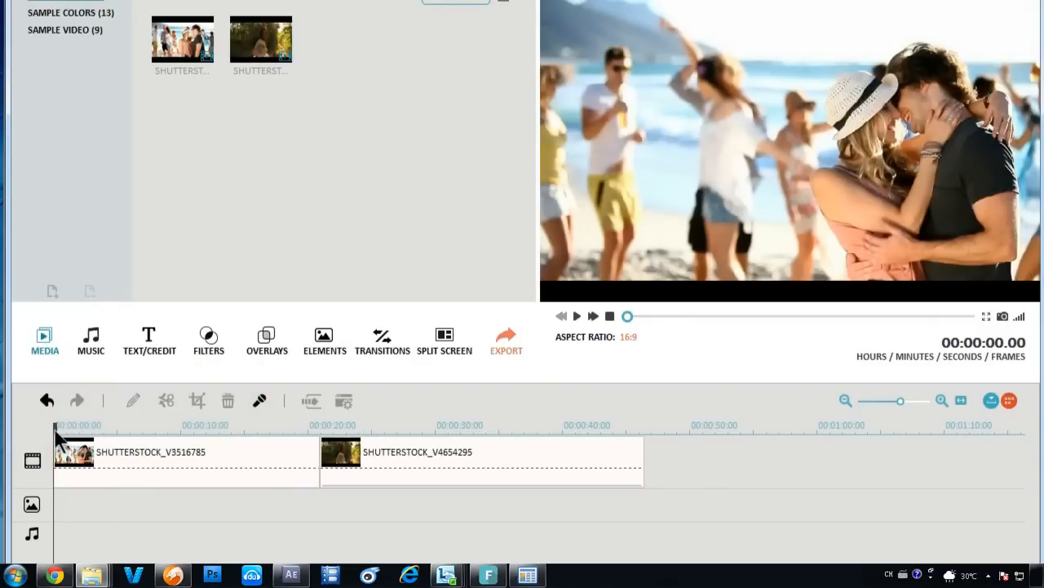
Step: Split the first clip again at about 14 seconds and delete the tail
{"action": "left_click_drag", "start_coordinate": [55, 428], "coordinate": [243, 429]}
{"action": "left_click", "coordinate": [243, 461]}
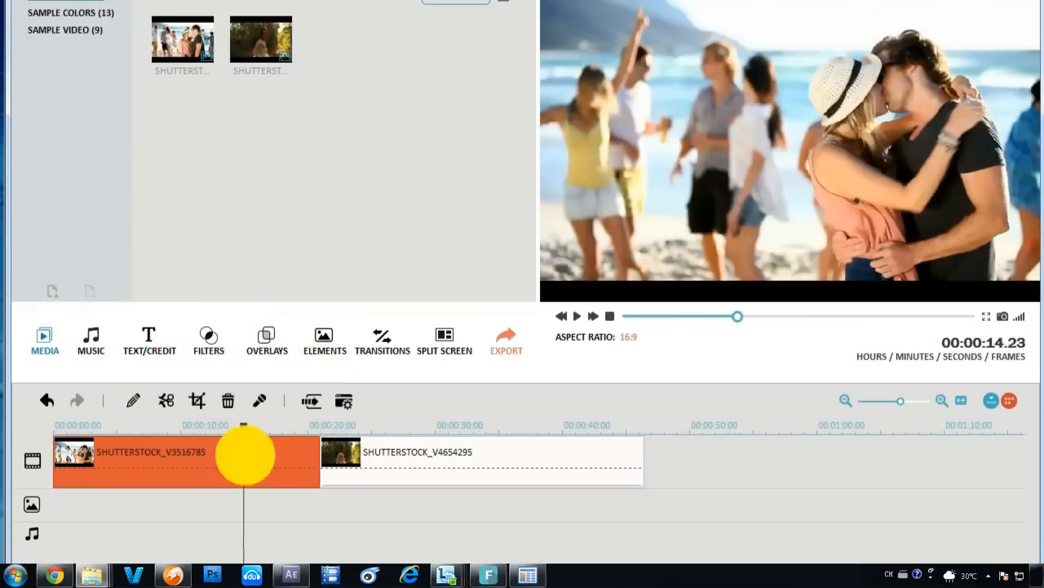
{"action": "left_click", "coordinate": [165, 400]}
{"action": "left_click", "coordinate": [229, 401]}
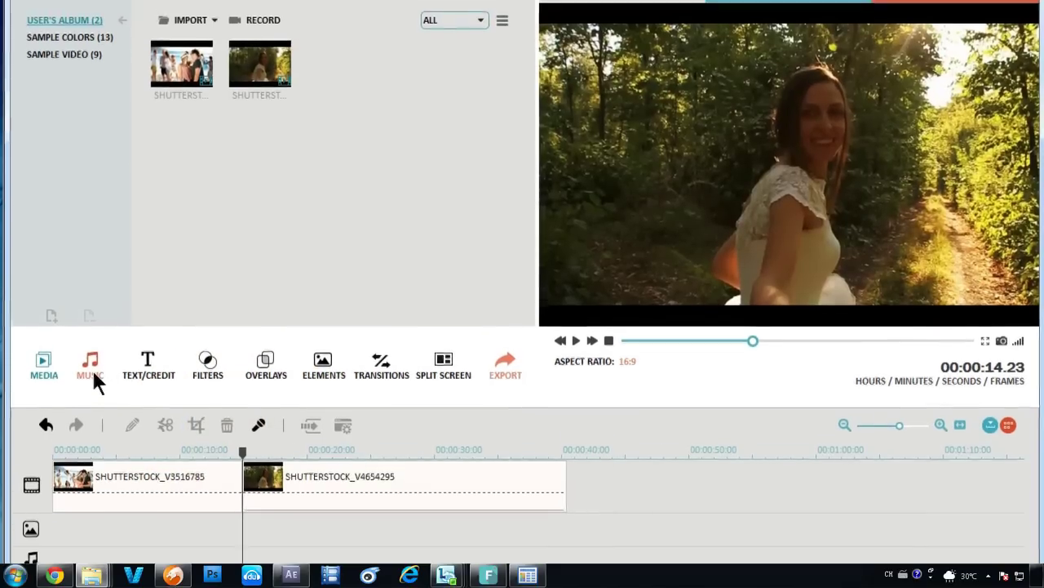
Step: Preview Orange Red and a few sound effects, then add Orange Red to the music track
{"action": "left_click", "coordinate": [92, 367]}
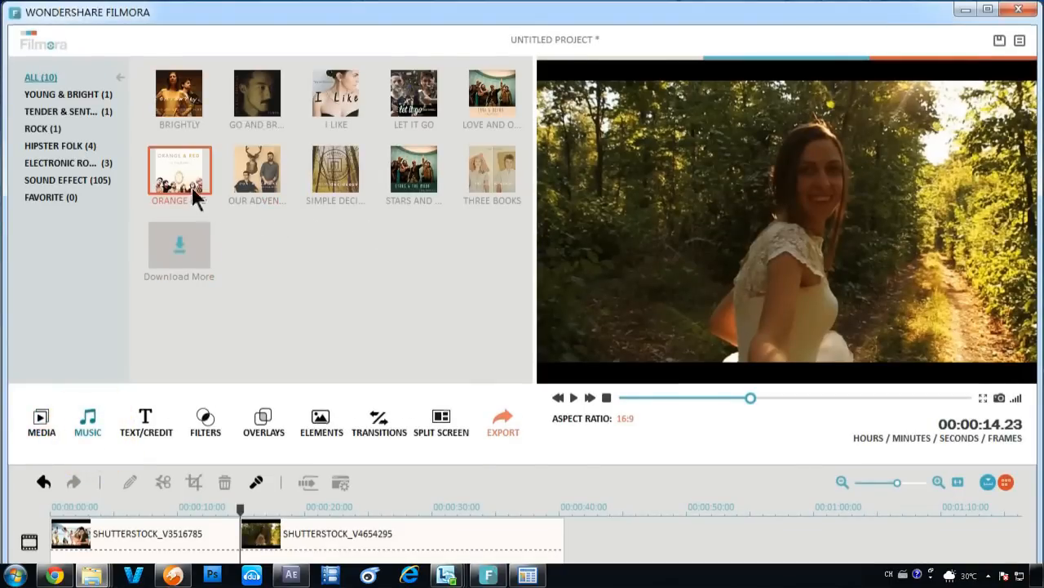
{"action": "double_click", "coordinate": [186, 186]}
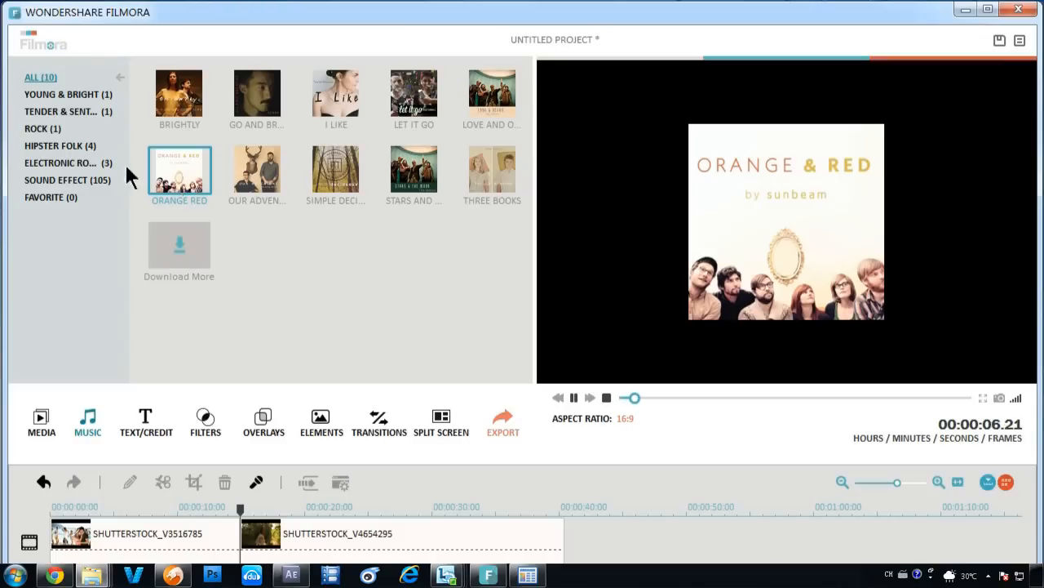
{"action": "left_click", "coordinate": [67, 179]}
{"action": "double_click", "coordinate": [179, 171]}
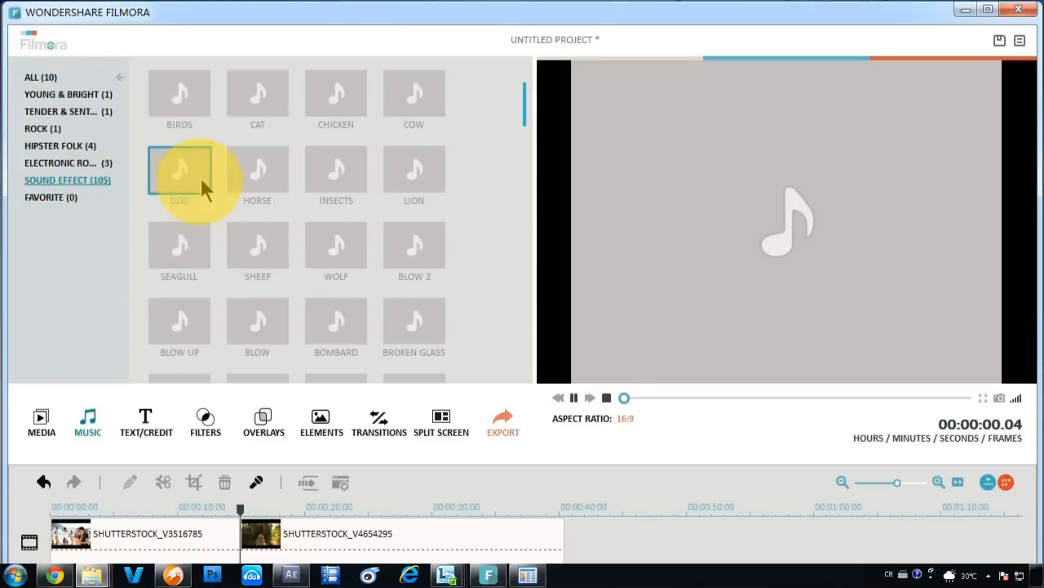
{"action": "double_click", "coordinate": [336, 322]}
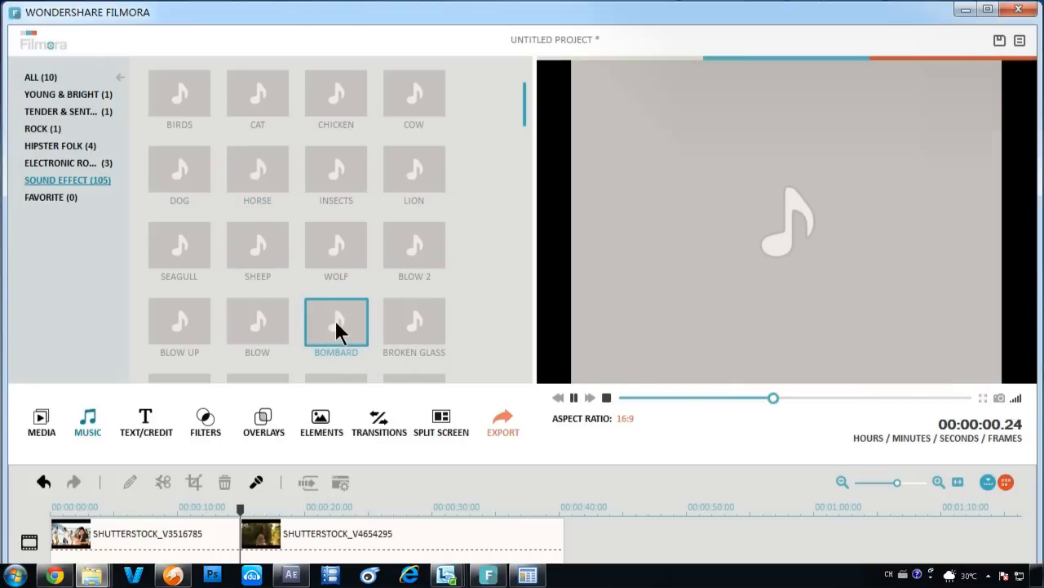
{"action": "left_click", "coordinate": [41, 77]}
{"action": "mouse_move", "coordinate": [178, 171]}
{"action": "left_mouse_down"}
{"action": "mouse_move", "coordinate": [50, 465]}
{"action": "mouse_move", "coordinate": [54, 481]}
{"action": "left_mouse_up"}
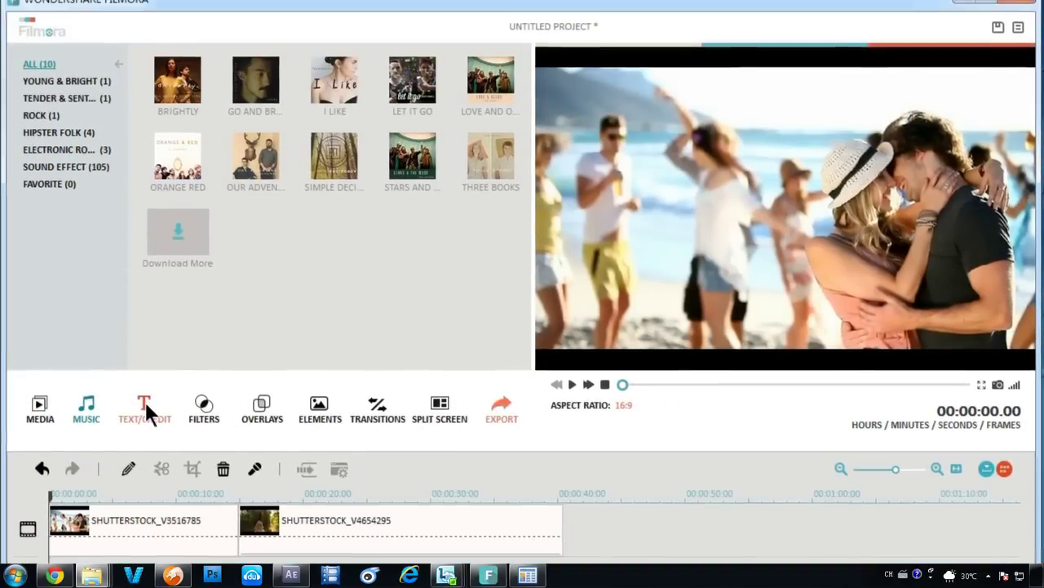
Step: Place the Hand Sketch title at the timeline start and stretch it to the first clip's end
{"action": "left_click", "coordinate": [145, 289]}
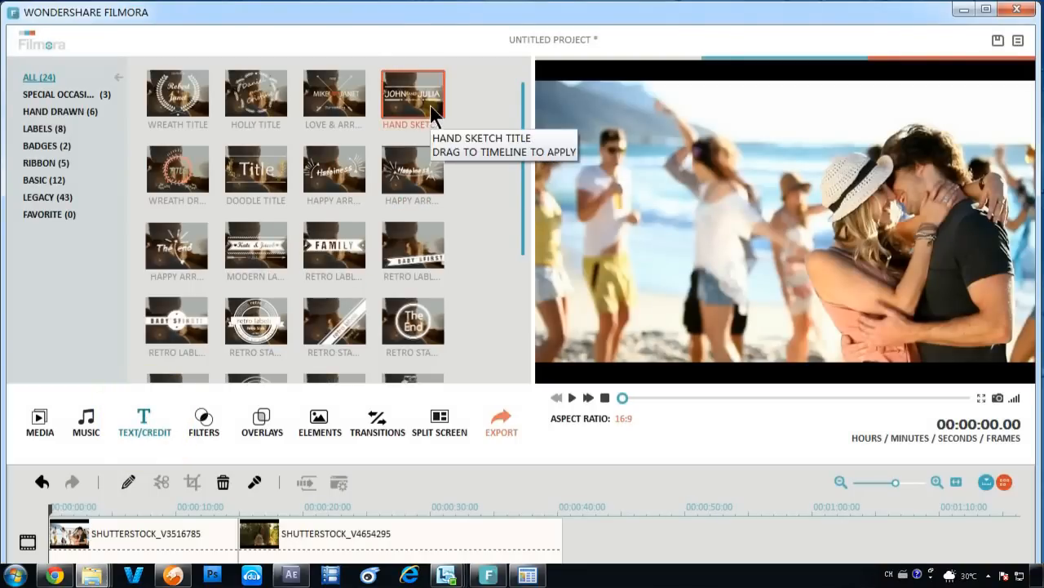
{"action": "left_click", "coordinate": [413, 98]}
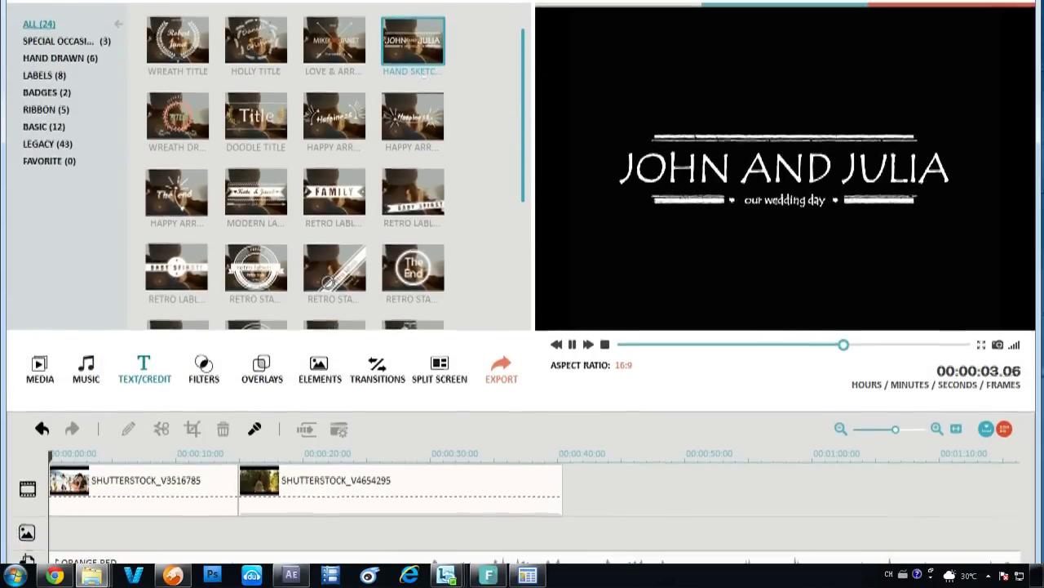
{"action": "left_click_drag", "start_coordinate": [436, 110], "coordinate": [90, 489]}
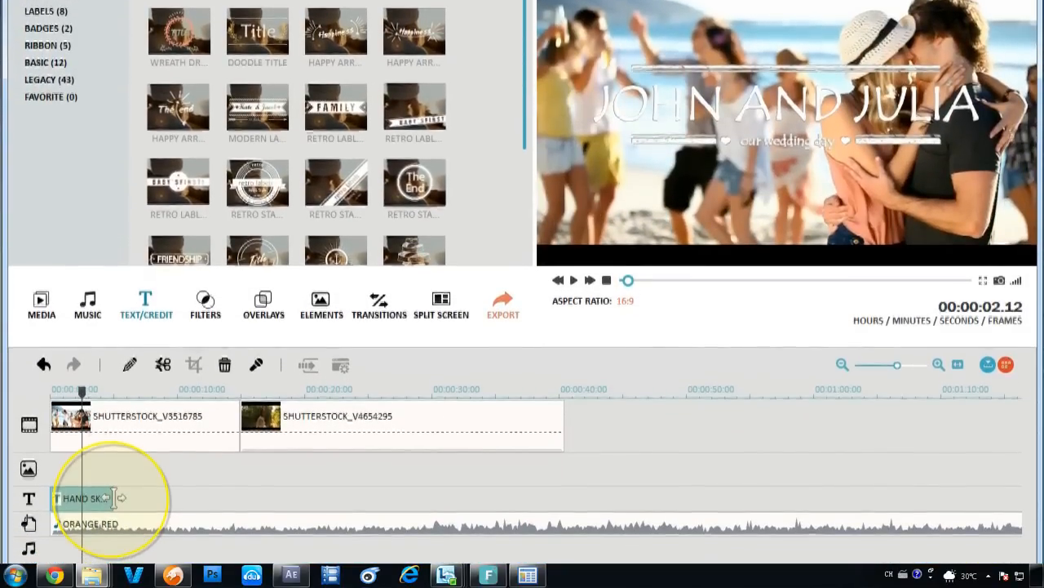
{"action": "left_click_drag", "start_coordinate": [114, 498], "coordinate": [241, 497]}
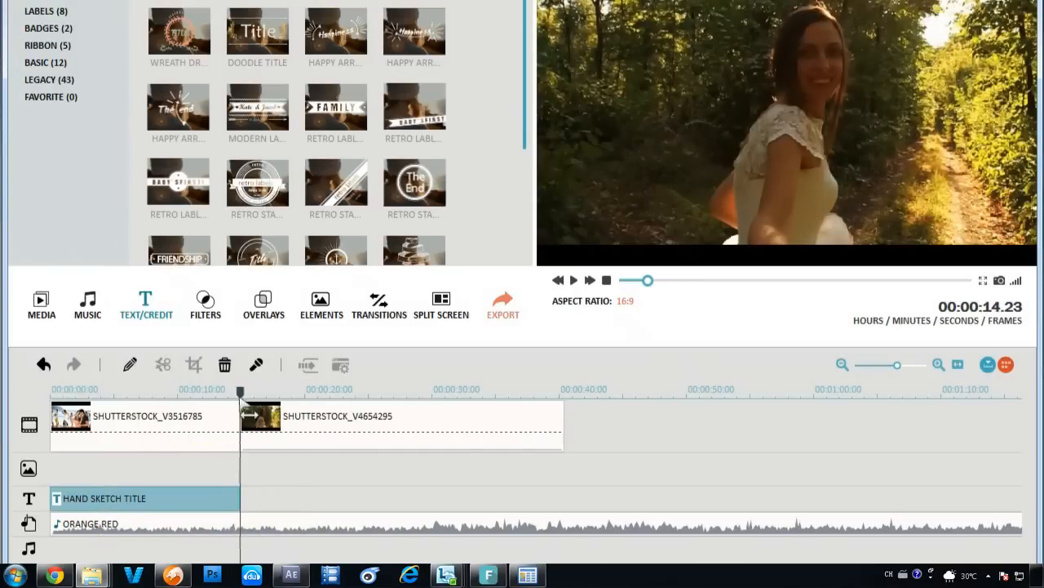
{"action": "left_click_drag", "start_coordinate": [241, 392], "coordinate": [161, 392]}
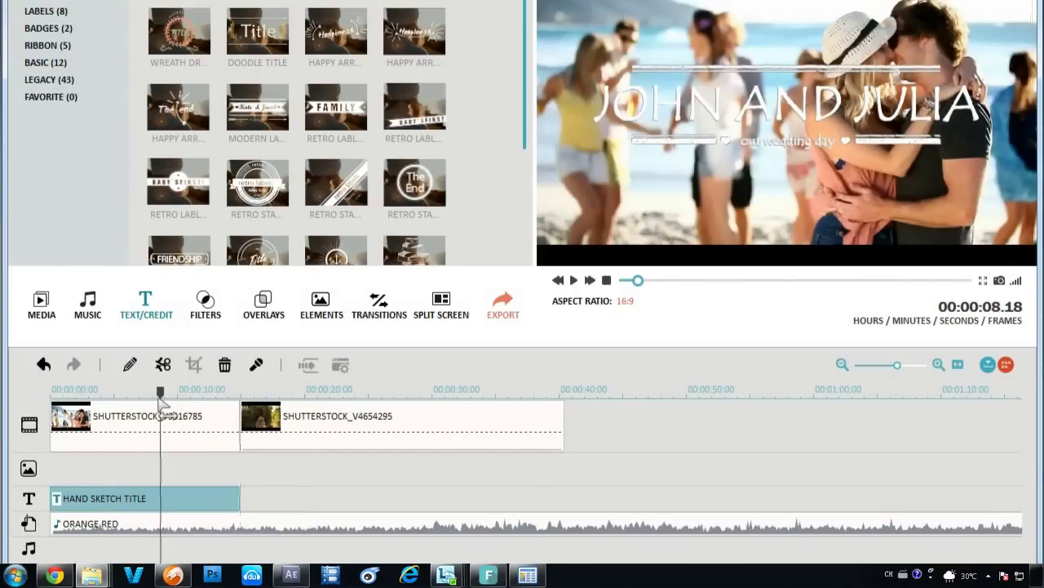
Step: Clear the title's existing 'John and Julia' text so the new names 'Jack and Rose' can be entered
{"action": "double_click", "coordinate": [149, 497]}
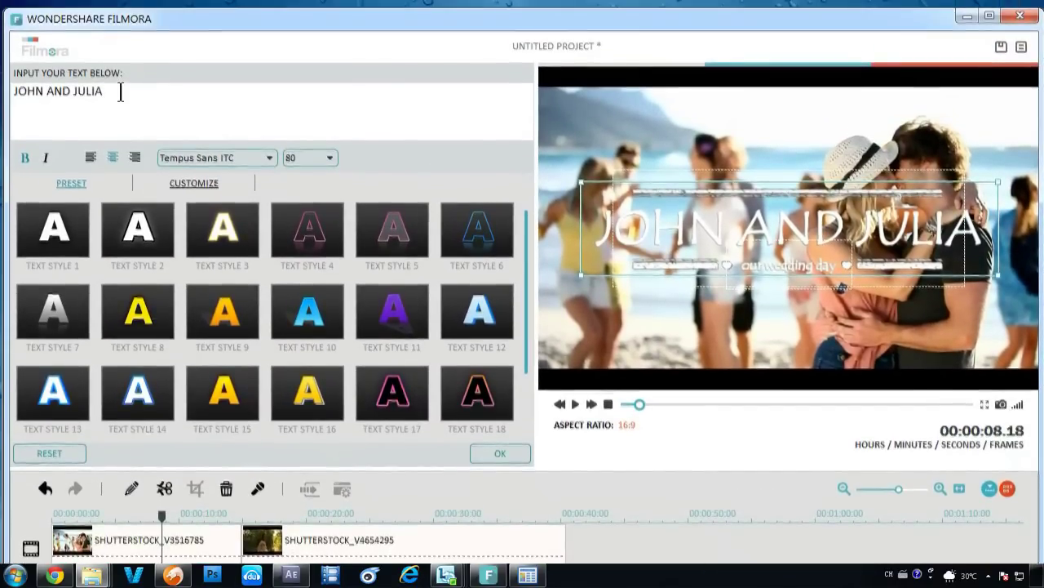
{"action": "left_click_drag", "start_coordinate": [120, 92], "coordinate": [40, 90]}
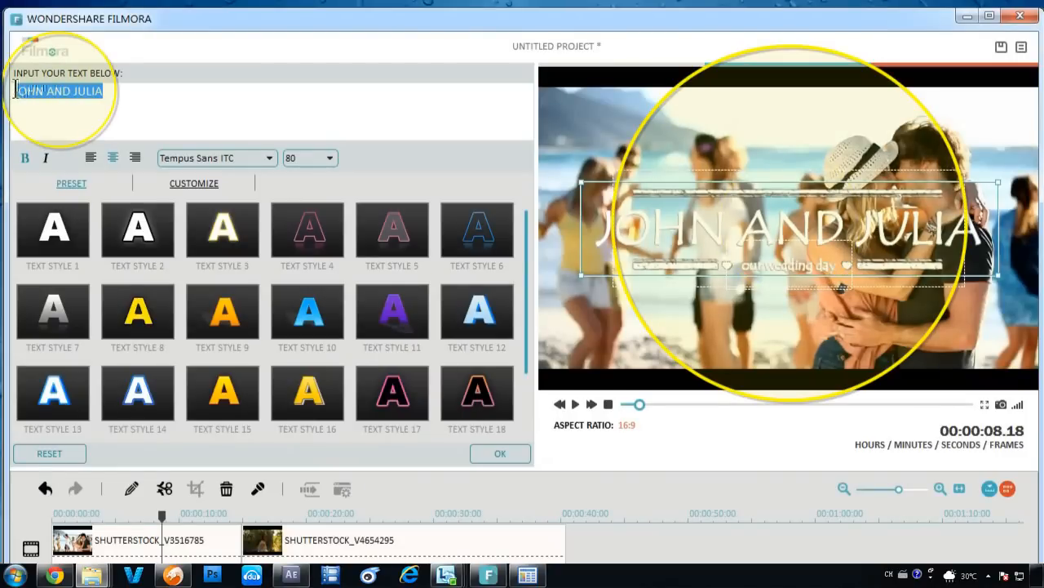
{"action": "key", "text": "Delete"}
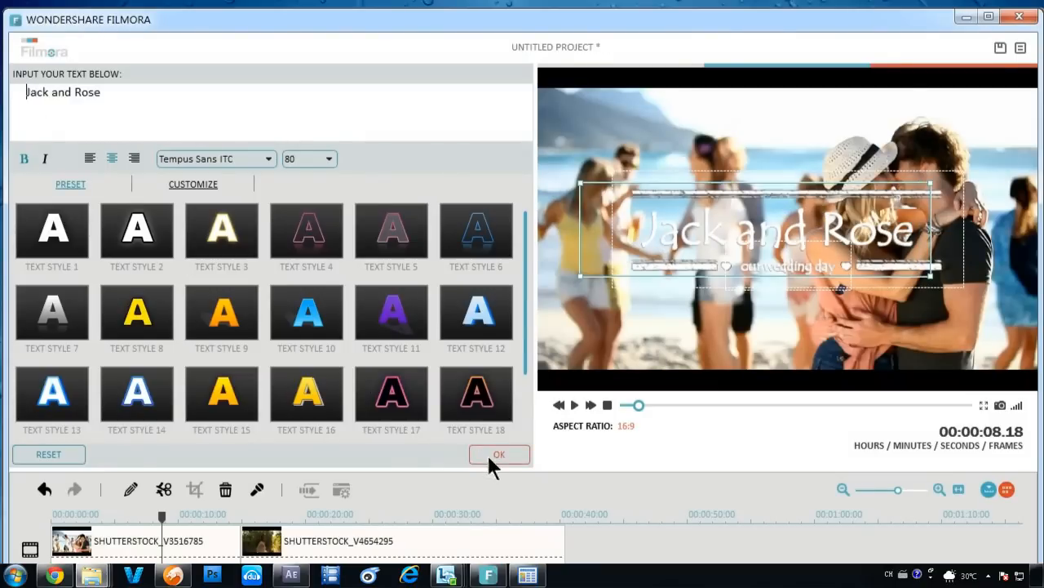
Step: Confirm the new title text and preview several filters including Particle 1, Baltan and Purple Haze
{"action": "left_click", "coordinate": [498, 454]}
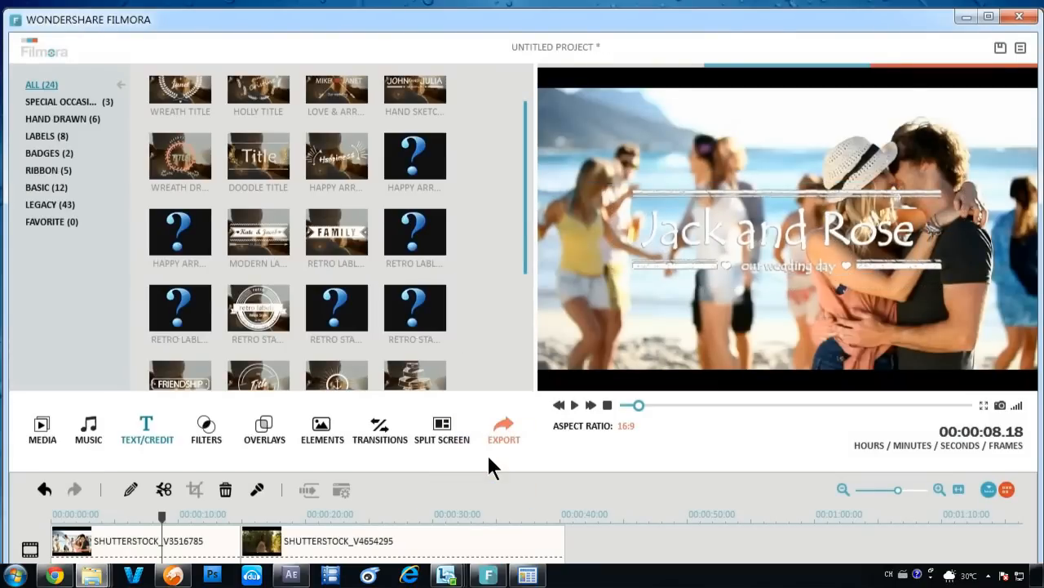
{"action": "left_click", "coordinate": [207, 428]}
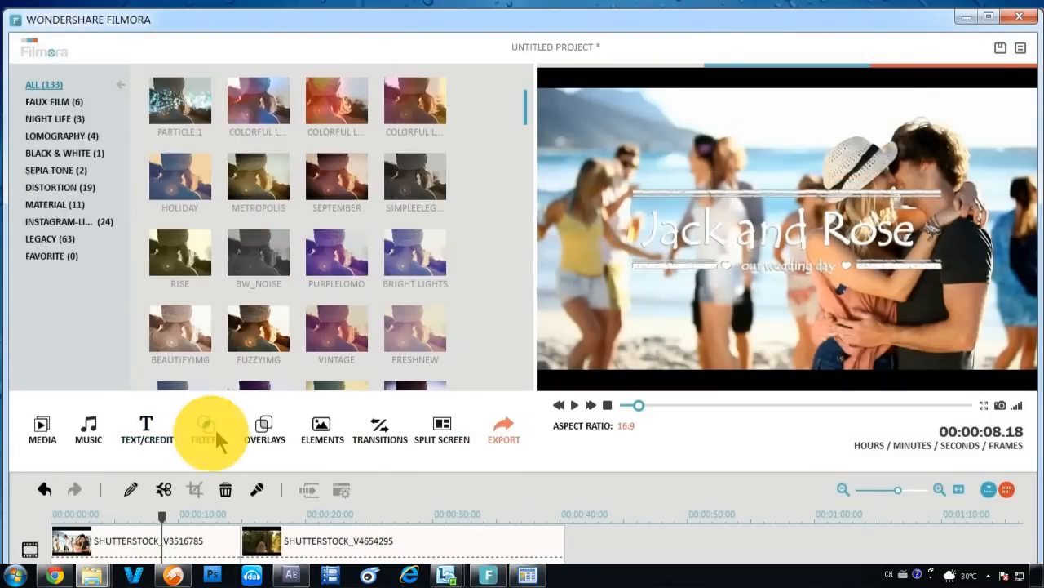
{"action": "double_click", "coordinate": [180, 105]}
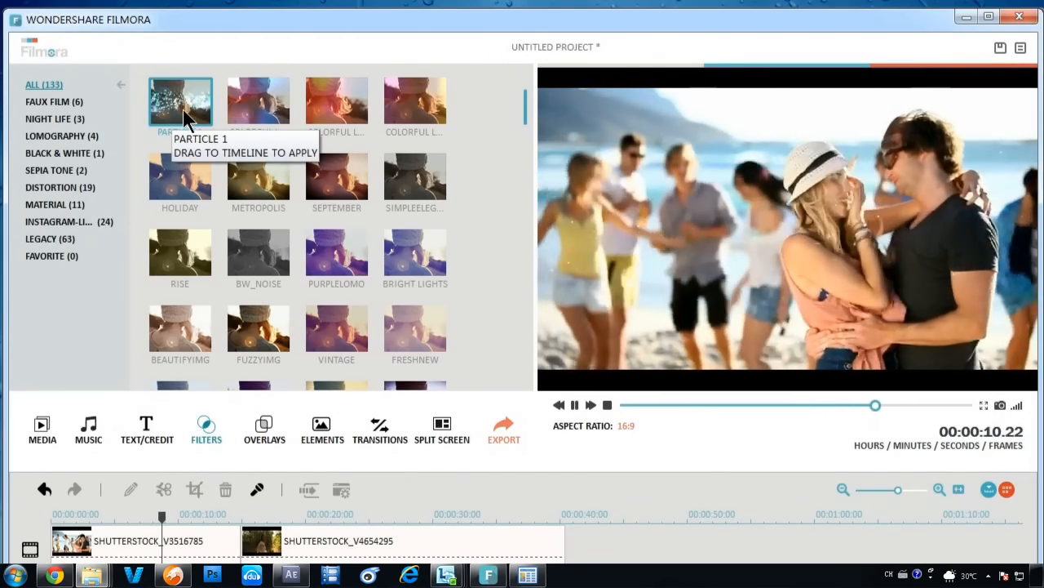
{"action": "double_click", "coordinate": [254, 116]}
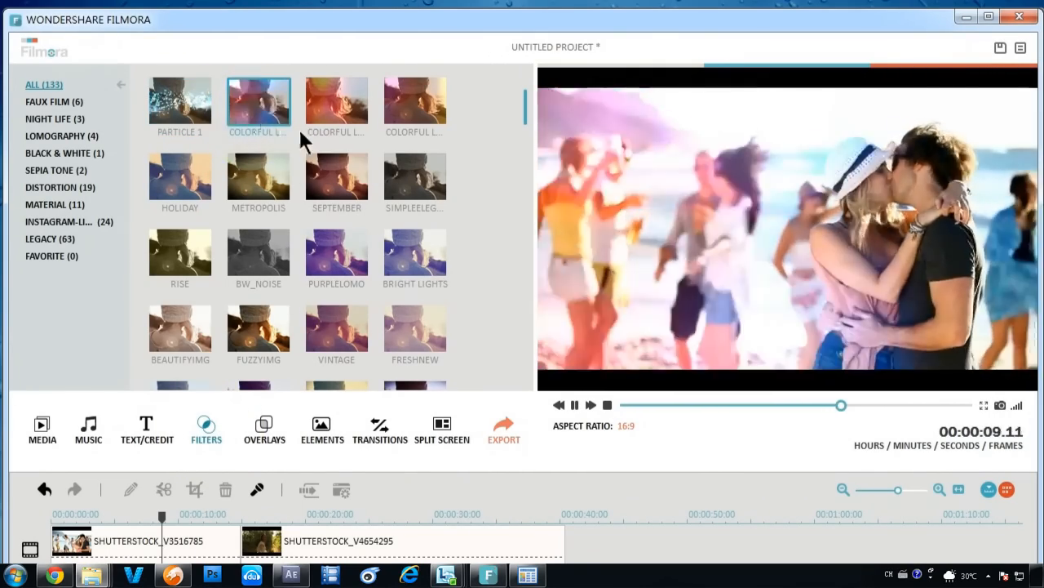
{"action": "left_click_drag", "start_coordinate": [526, 102], "coordinate": [528, 160]}
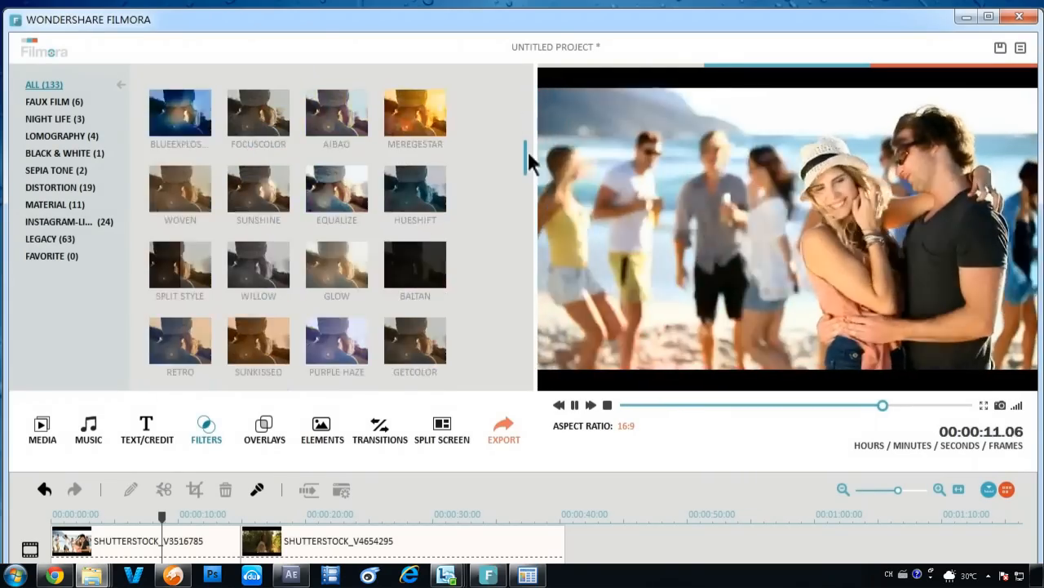
{"action": "double_click", "coordinate": [414, 112]}
{"action": "double_click", "coordinate": [359, 193]}
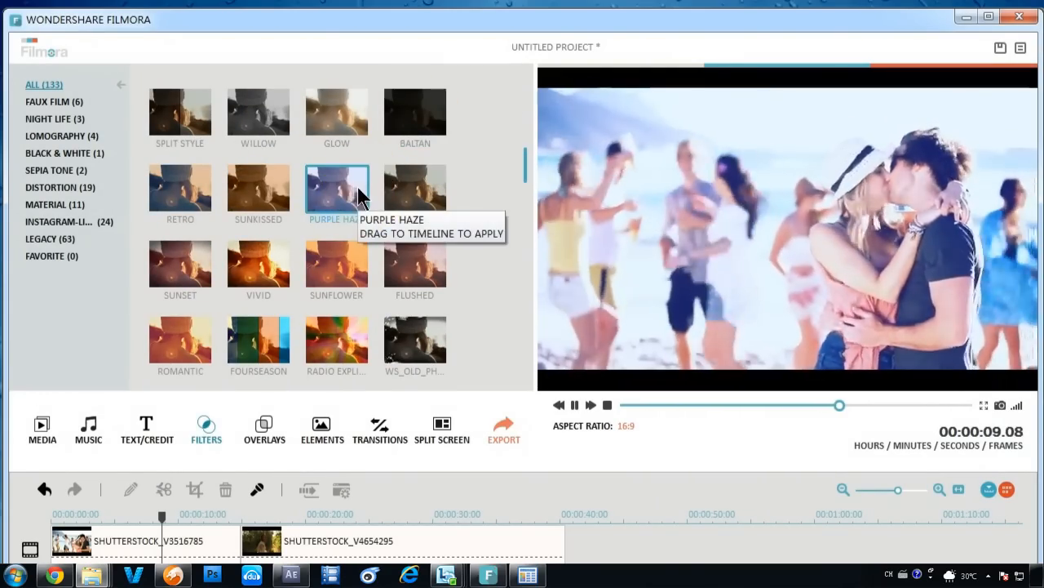
Step: Apply Purple Haze below the first clip and extend it to the clip's end, scrubbing to check it
{"action": "left_click_drag", "start_coordinate": [349, 193], "coordinate": [143, 523]}
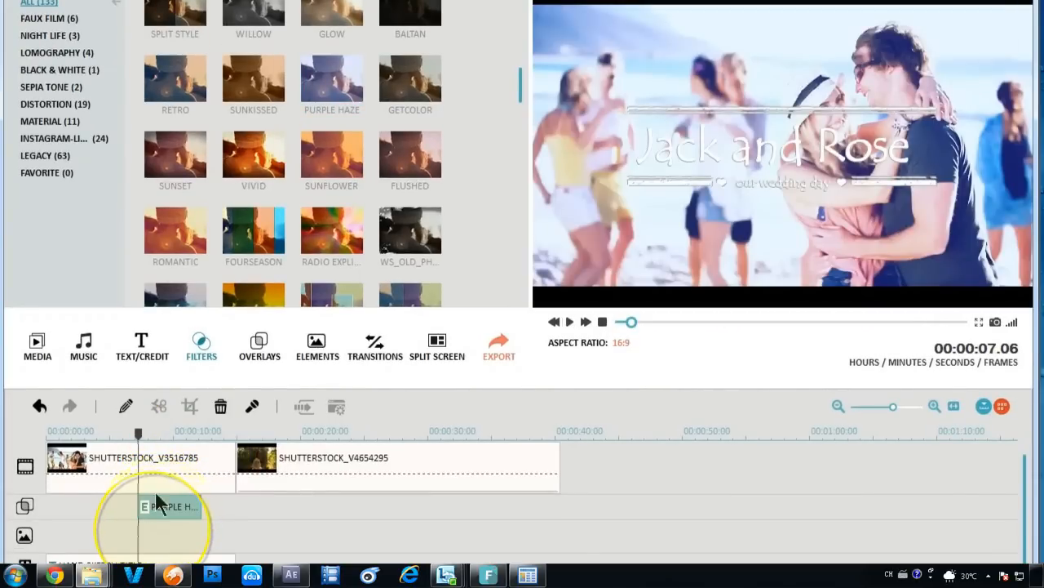
{"action": "left_click_drag", "start_coordinate": [138, 433], "coordinate": [167, 434]}
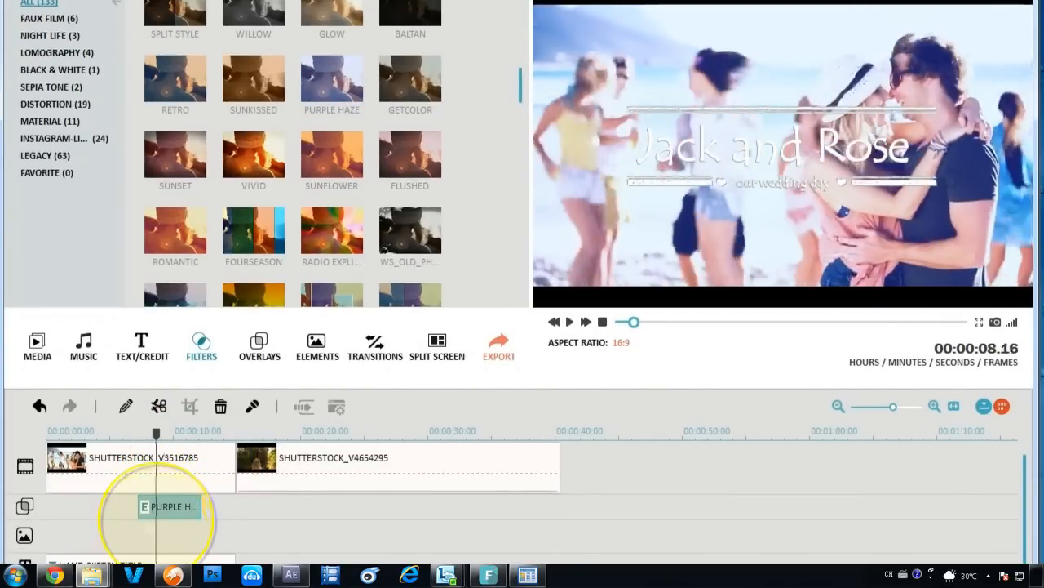
{"action": "left_click_drag", "start_coordinate": [198, 506], "coordinate": [237, 506]}
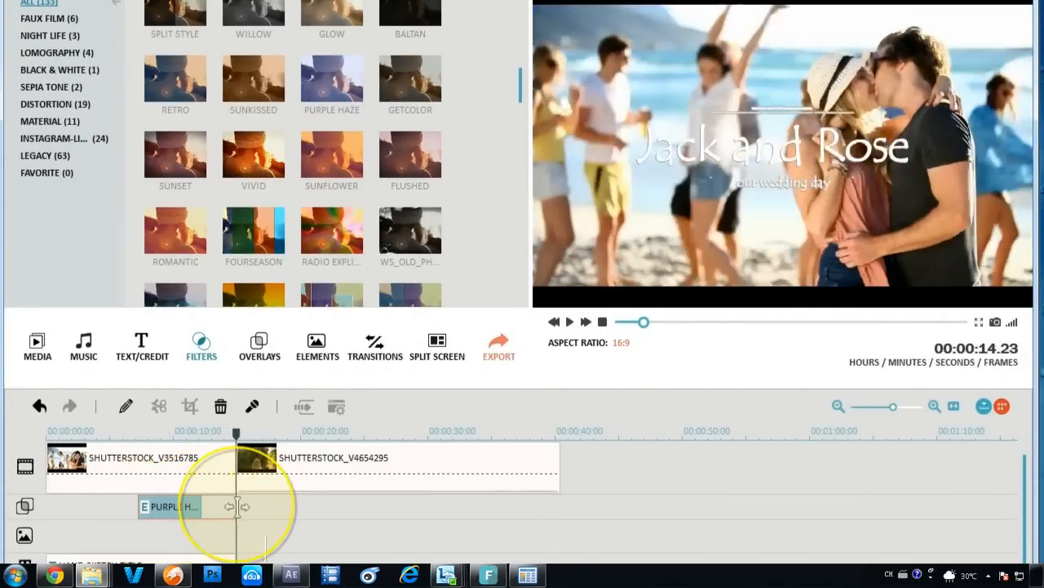
{"action": "left_click_drag", "start_coordinate": [236, 433], "coordinate": [224, 433]}
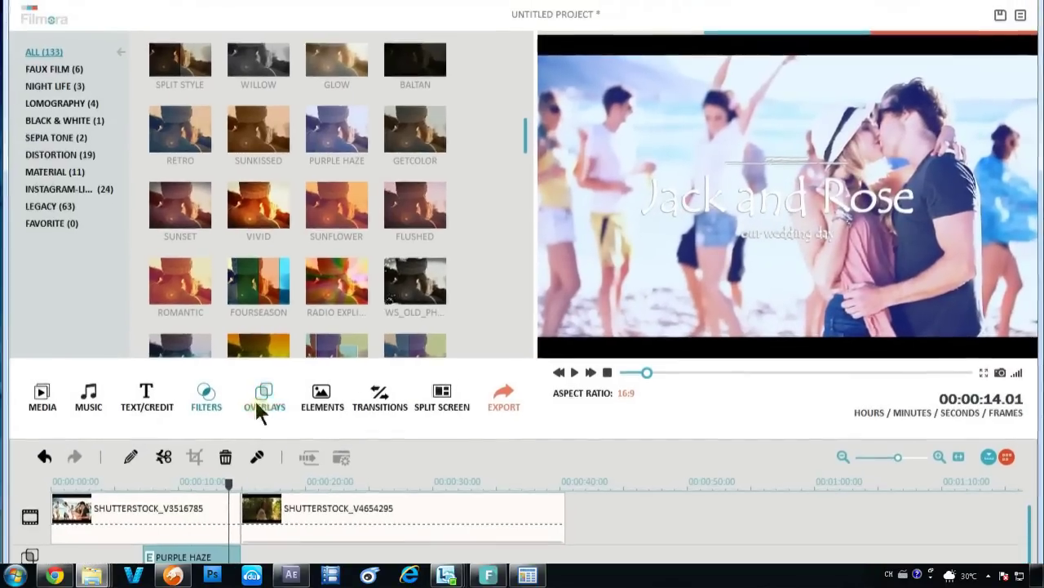
Step: Preview the Bokeh 1 and Old Film Frame 2 overlays with playback in the second clip
{"action": "left_click", "coordinate": [260, 346]}
{"action": "double_click", "coordinate": [180, 68]}
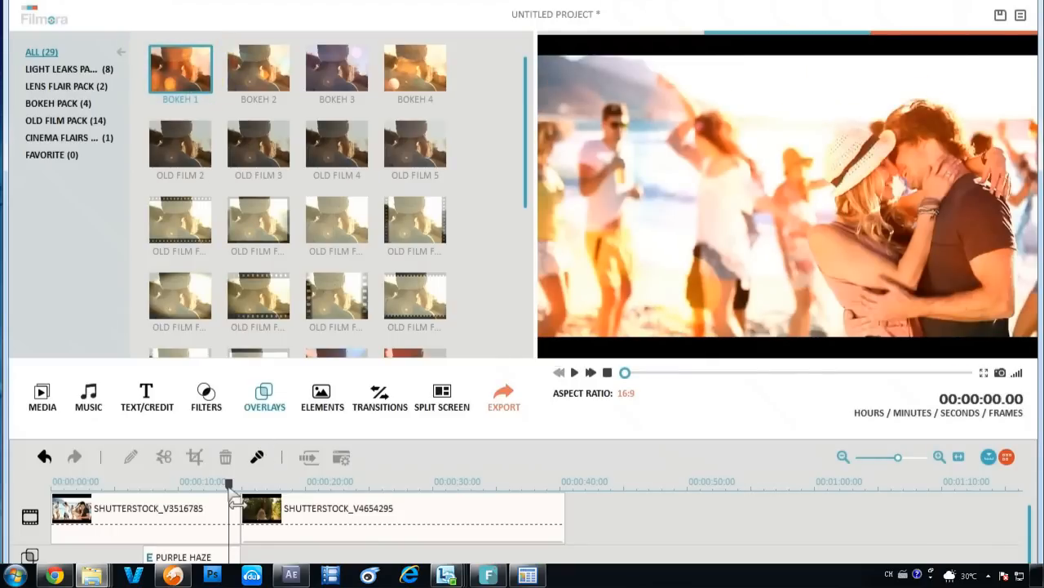
{"action": "left_click_drag", "start_coordinate": [229, 485], "coordinate": [286, 486]}
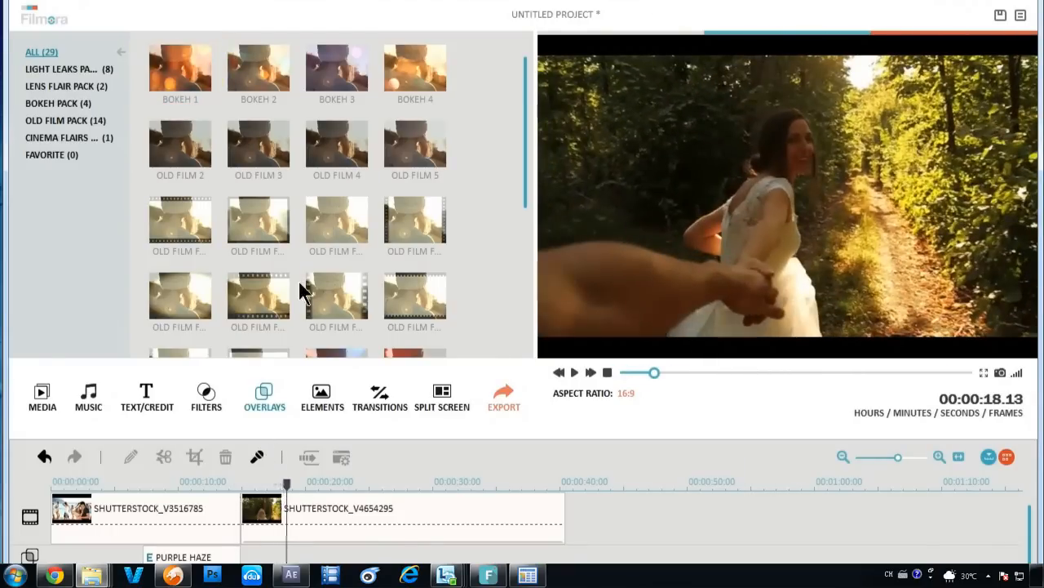
{"action": "double_click", "coordinate": [258, 218]}
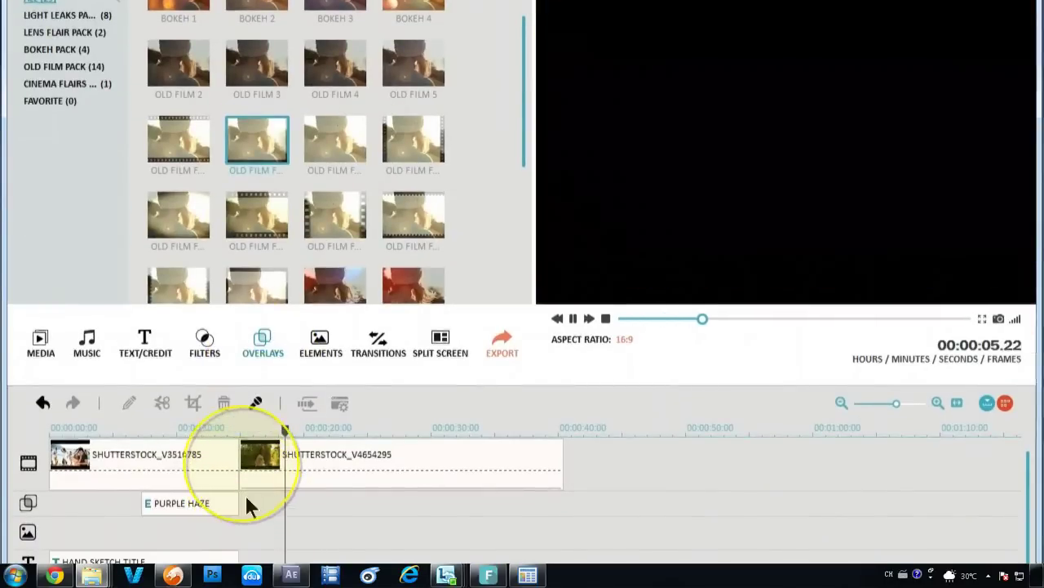
Step: Add Old Film Frame 2 after Purple Haze and stretch it to the end of the second clip
{"action": "left_click_drag", "start_coordinate": [258, 196], "coordinate": [245, 492]}
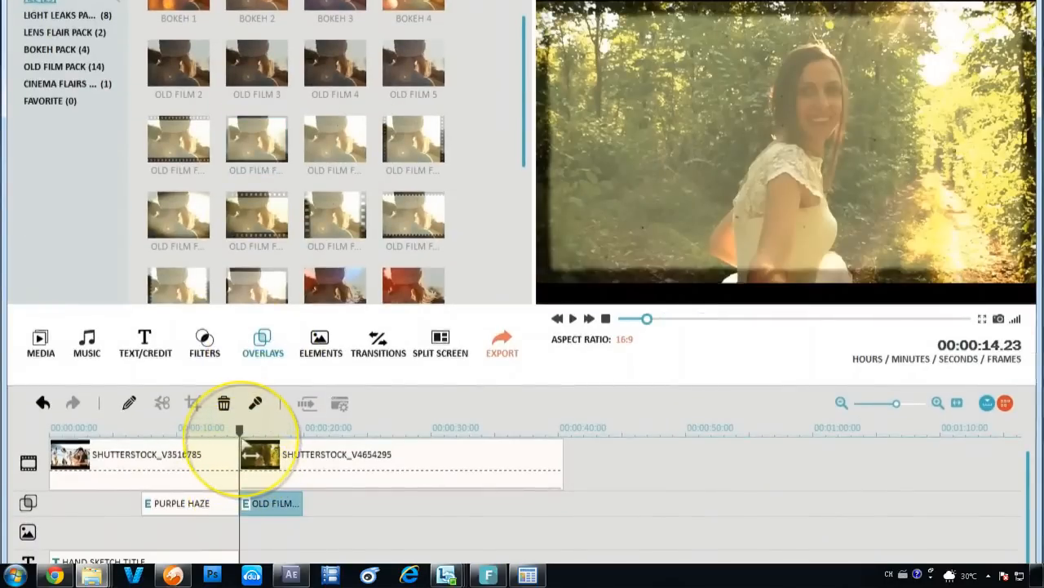
{"action": "mouse_move", "coordinate": [248, 431]}
{"action": "left_mouse_down"}
{"action": "mouse_move", "coordinate": [317, 432]}
{"action": "mouse_move", "coordinate": [289, 431]}
{"action": "left_mouse_up"}
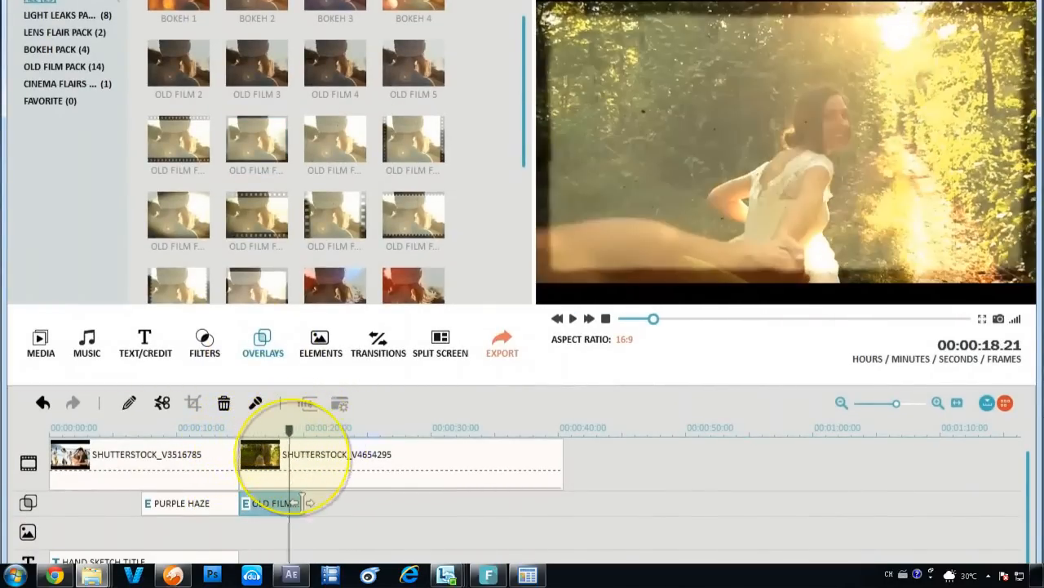
{"action": "left_click_drag", "start_coordinate": [304, 503], "coordinate": [563, 503]}
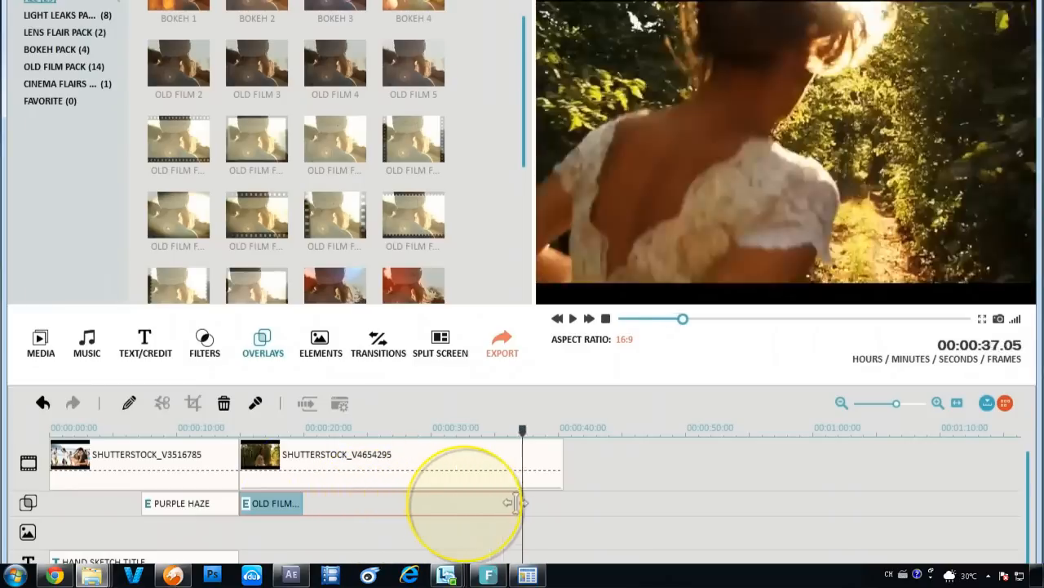
{"action": "left_click_drag", "start_coordinate": [564, 430], "coordinate": [240, 430]}
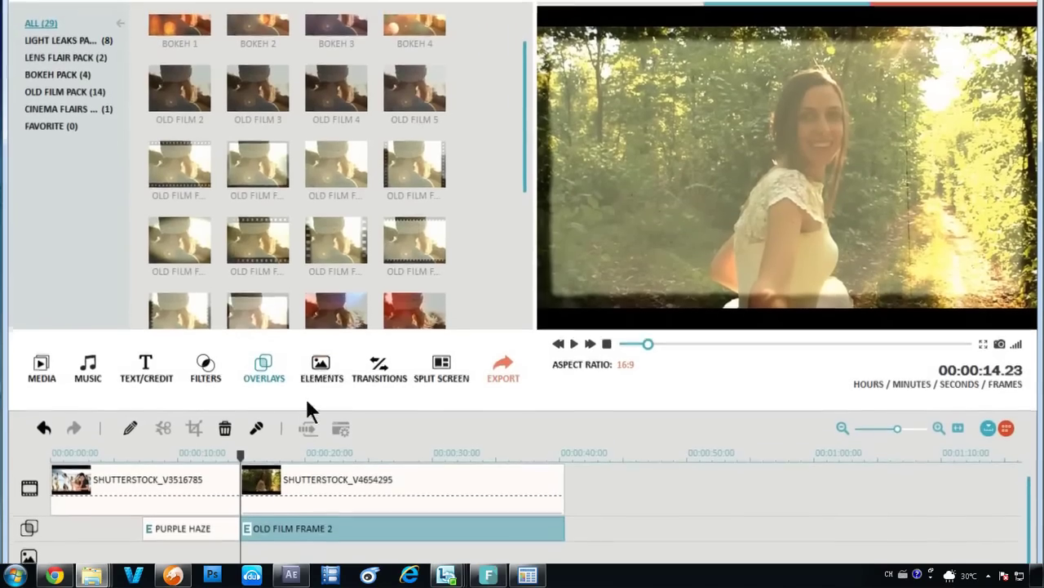
Step: Place the LOVE 4 element on a new track at about 00:15 and scrub to preview it
{"action": "left_click", "coordinate": [321, 343]}
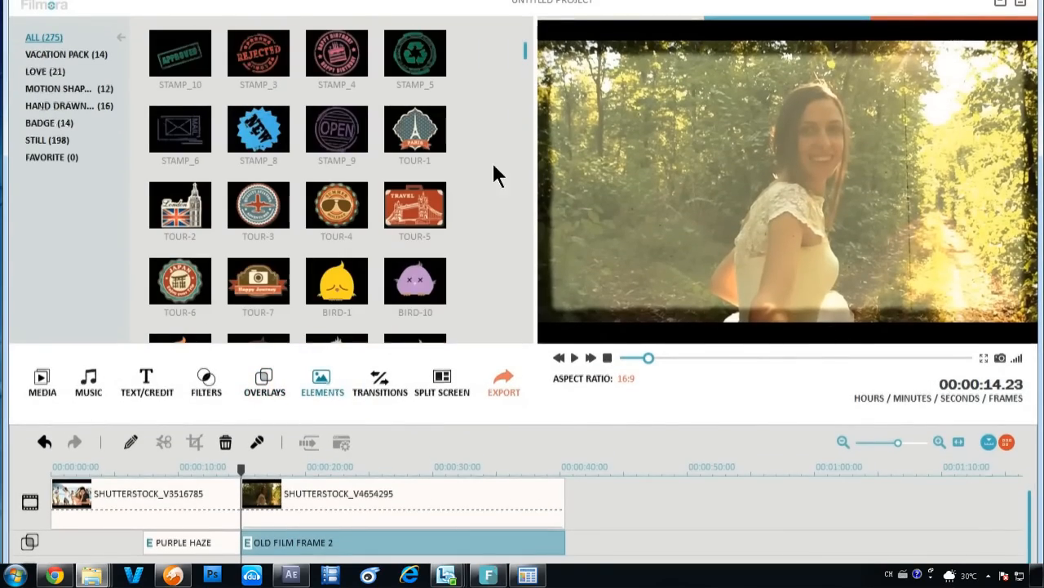
{"action": "left_click_drag", "start_coordinate": [525, 51], "coordinate": [525, 314]}
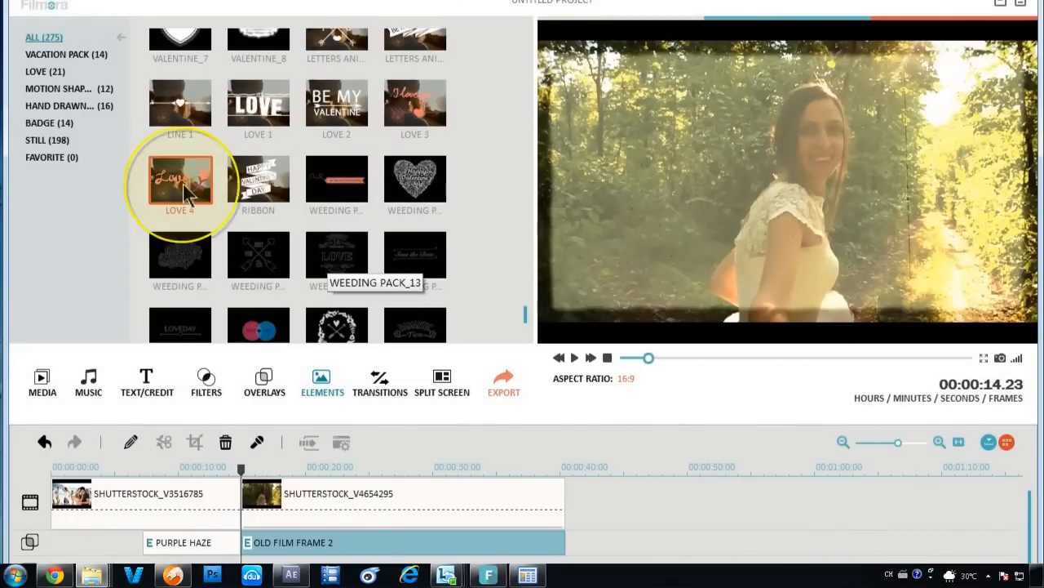
{"action": "left_click_drag", "start_coordinate": [179, 179], "coordinate": [242, 509]}
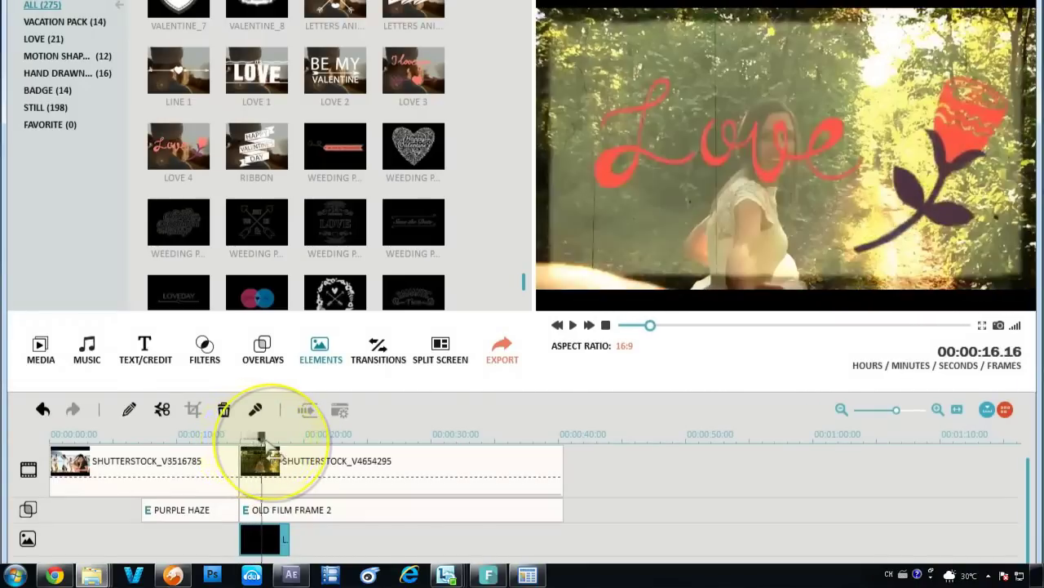
{"action": "mouse_move", "coordinate": [259, 440]}
{"action": "left_mouse_down"}
{"action": "mouse_move", "coordinate": [271, 441]}
{"action": "mouse_move", "coordinate": [261, 441]}
{"action": "left_mouse_up"}
Step: Drop the BLIND_1 transition onto the junction between the two clips
{"action": "left_click", "coordinate": [382, 357]}
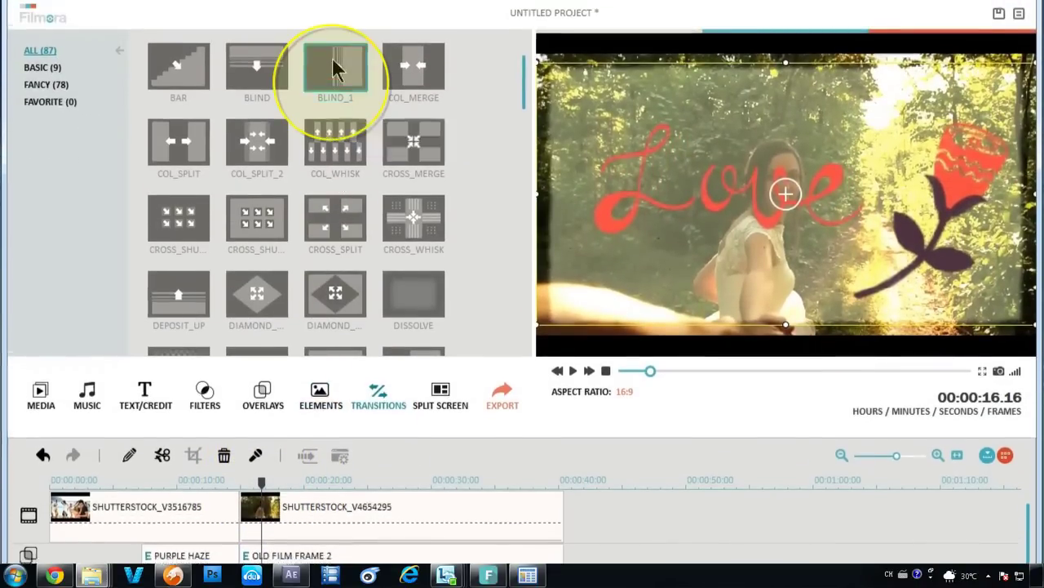
{"action": "left_click_drag", "start_coordinate": [337, 70], "coordinate": [239, 530]}
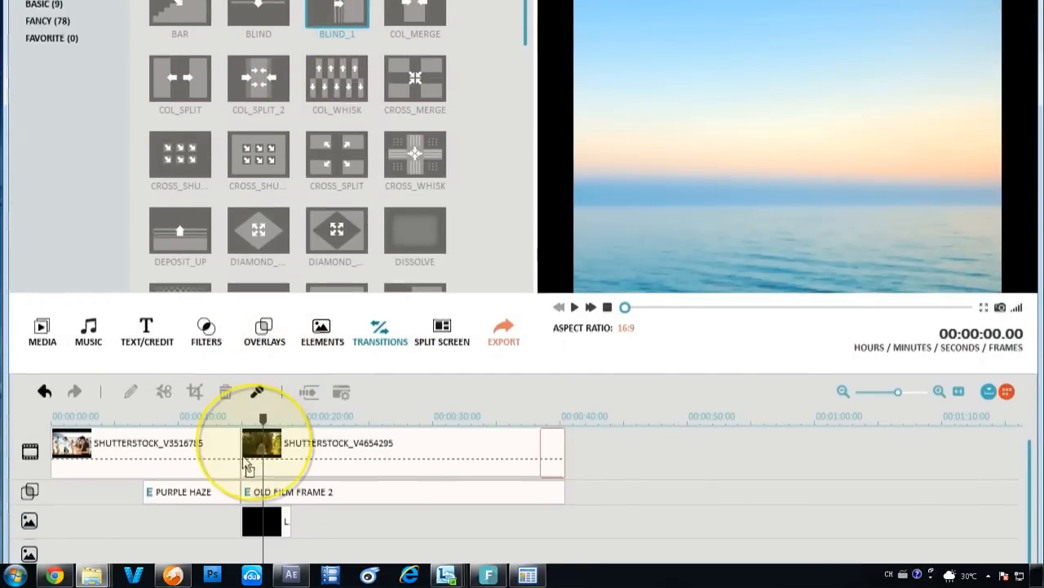
{"action": "left_click_drag", "start_coordinate": [239, 469], "coordinate": [237, 469]}
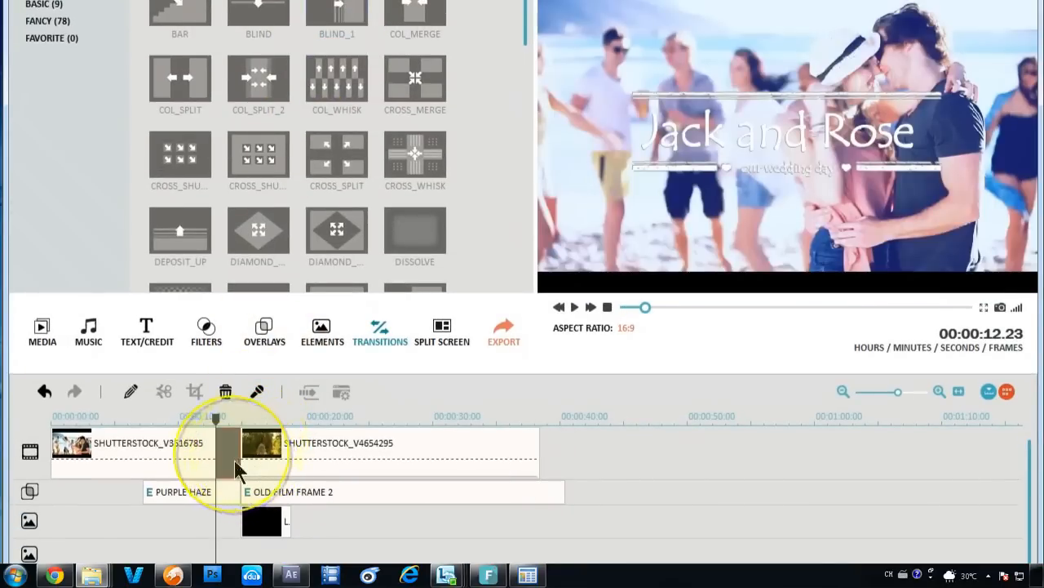
{"action": "left_click_drag", "start_coordinate": [220, 418], "coordinate": [162, 418]}
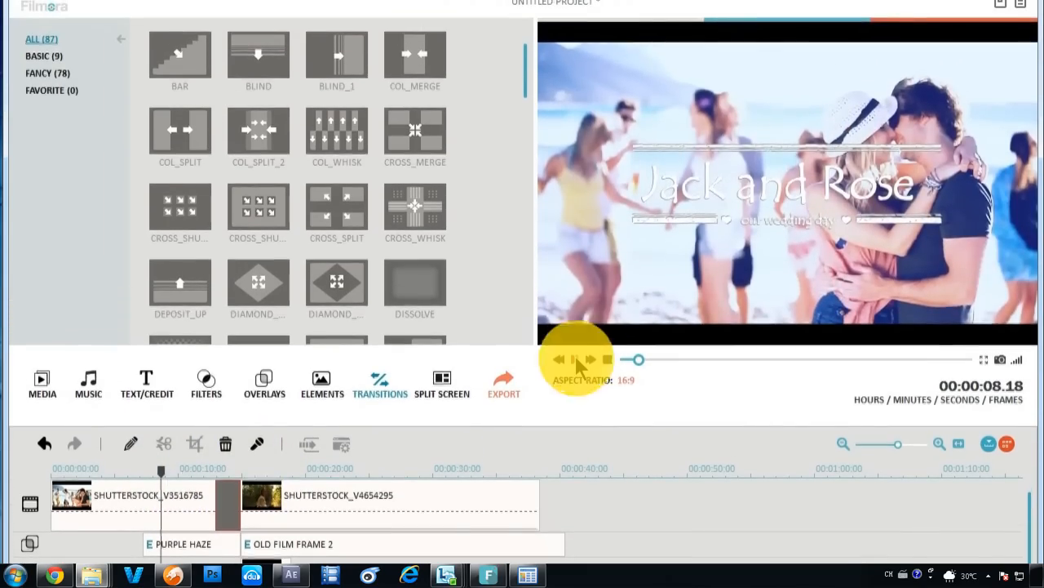
Step: Play back the project to watch the transition, then pause
{"action": "left_click", "coordinate": [577, 359]}
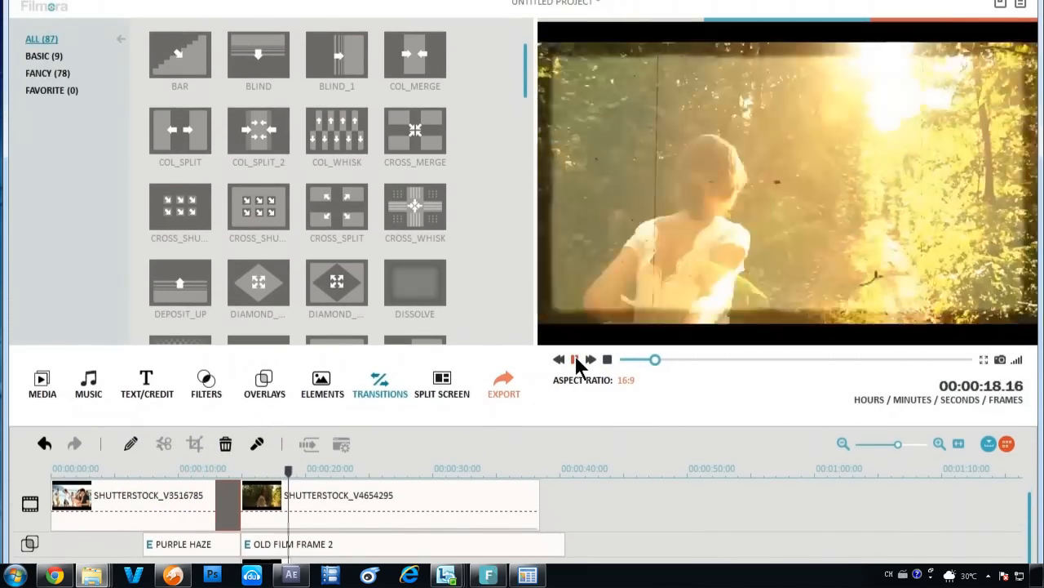
{"action": "left_click", "coordinate": [576, 359]}
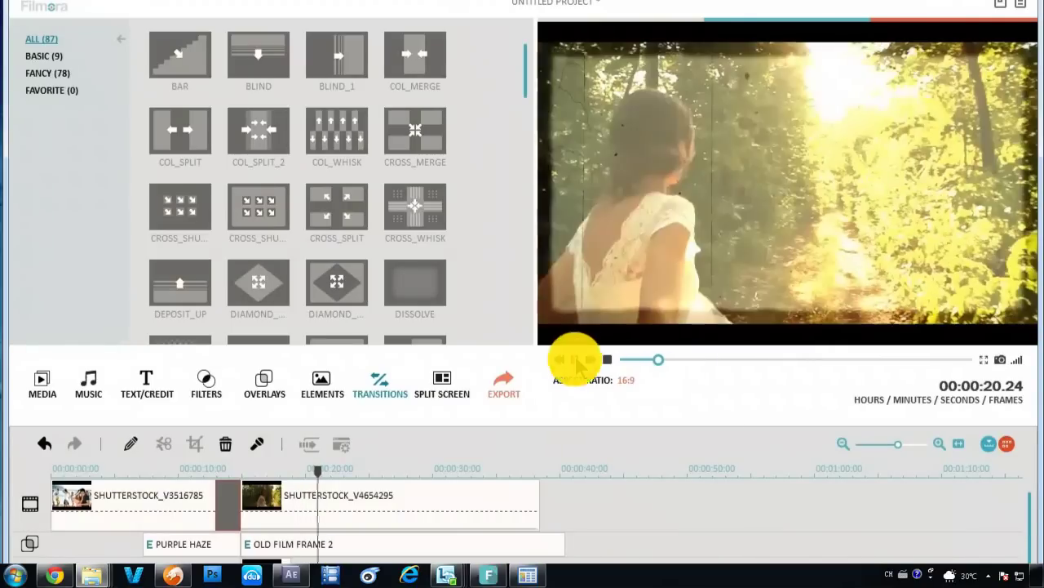
Step: Add the 2 SCREEN A side-by-side layout after the second clip
{"action": "left_click", "coordinate": [448, 394]}
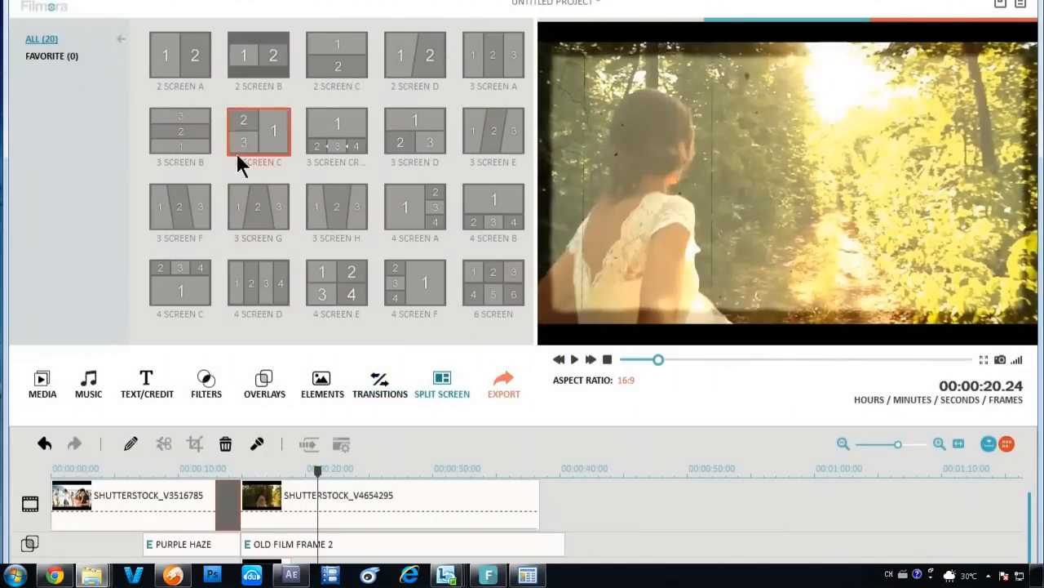
{"action": "left_click", "coordinate": [180, 57]}
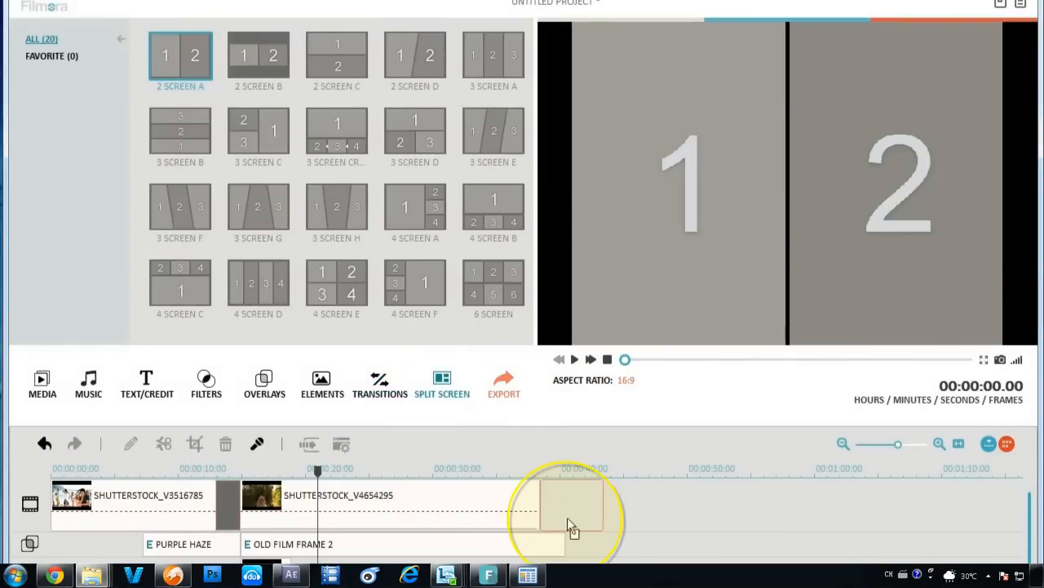
{"action": "left_click_drag", "start_coordinate": [192, 72], "coordinate": [567, 514]}
Step: Fill the left pane with the beach clip and the right with the forest clip, then confirm
{"action": "left_click_drag", "start_coordinate": [181, 83], "coordinate": [416, 72]}
{"action": "left_click", "coordinate": [259, 83]}
{"action": "left_click_drag", "start_coordinate": [259, 83], "coordinate": [492, 71]}
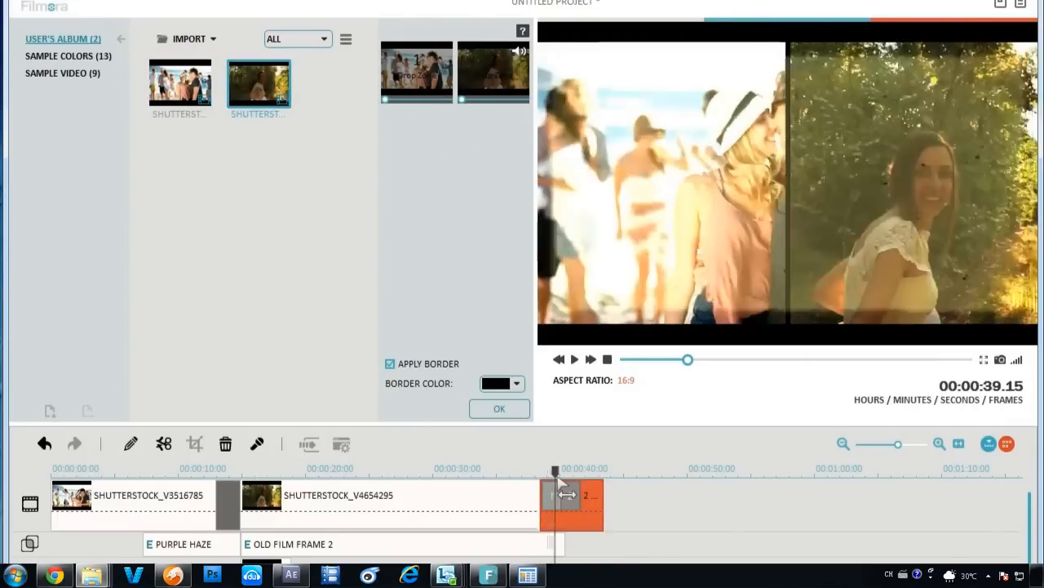
{"action": "mouse_move", "coordinate": [561, 472]}
{"action": "left_mouse_down"}
{"action": "mouse_move", "coordinate": [546, 472]}
{"action": "mouse_move", "coordinate": [557, 471]}
{"action": "left_mouse_up"}
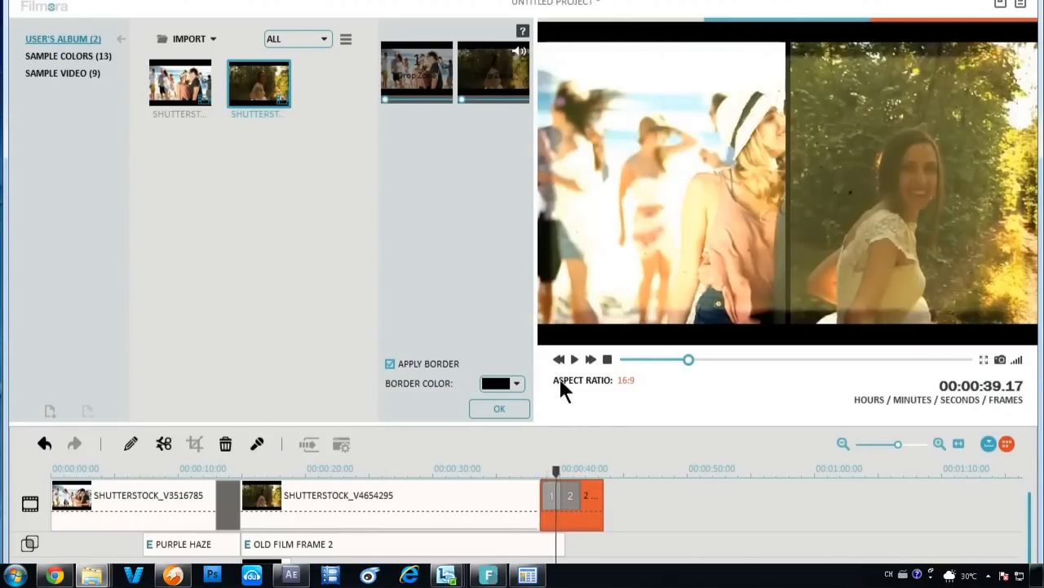
{"action": "left_click", "coordinate": [499, 408]}
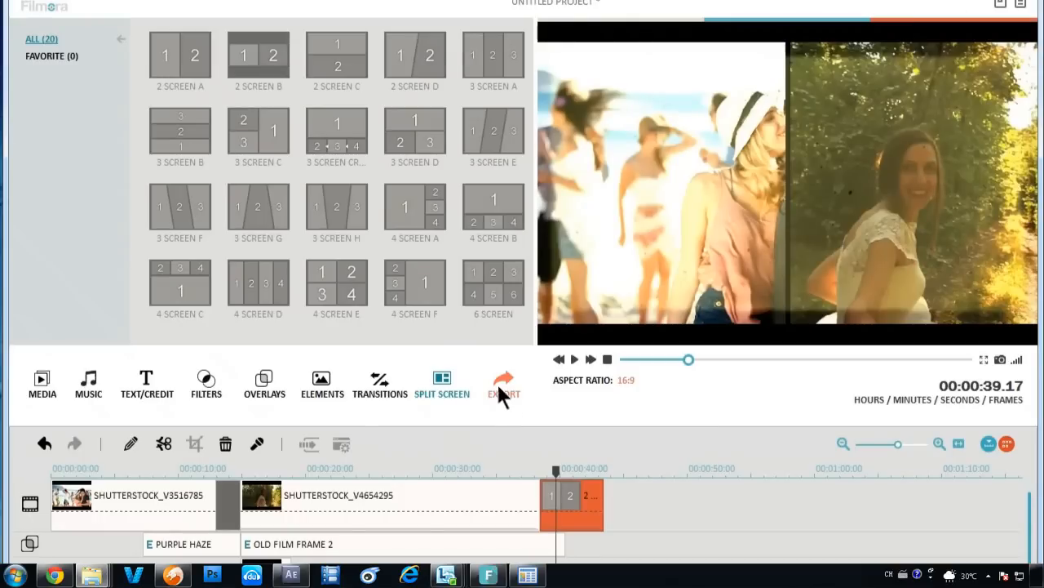
Step: Export the project as a MOV movie named love2 at 1280×720 and start conversion
{"action": "left_click", "coordinate": [507, 389]}
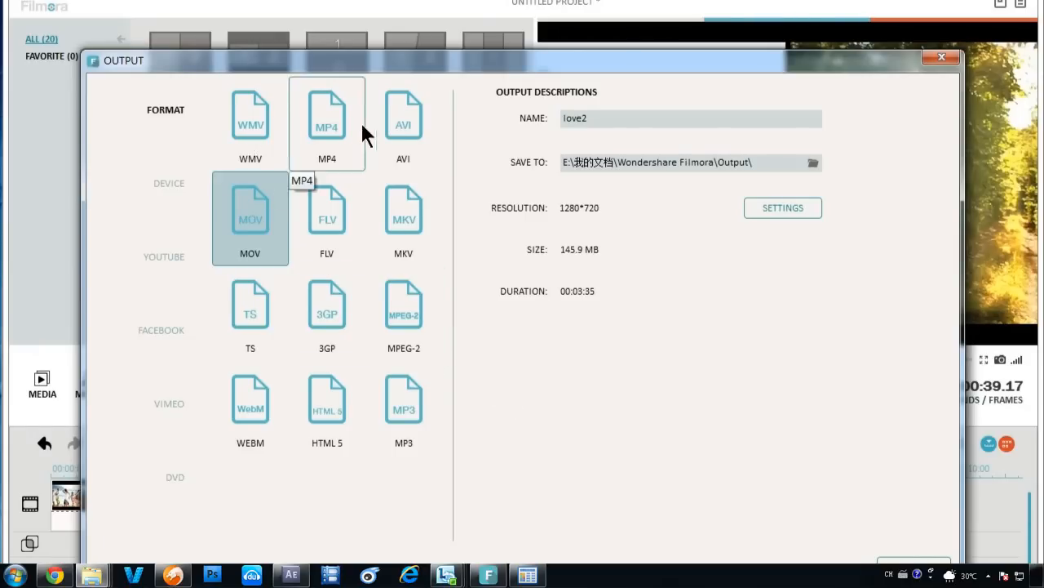
{"action": "left_click", "coordinate": [171, 184]}
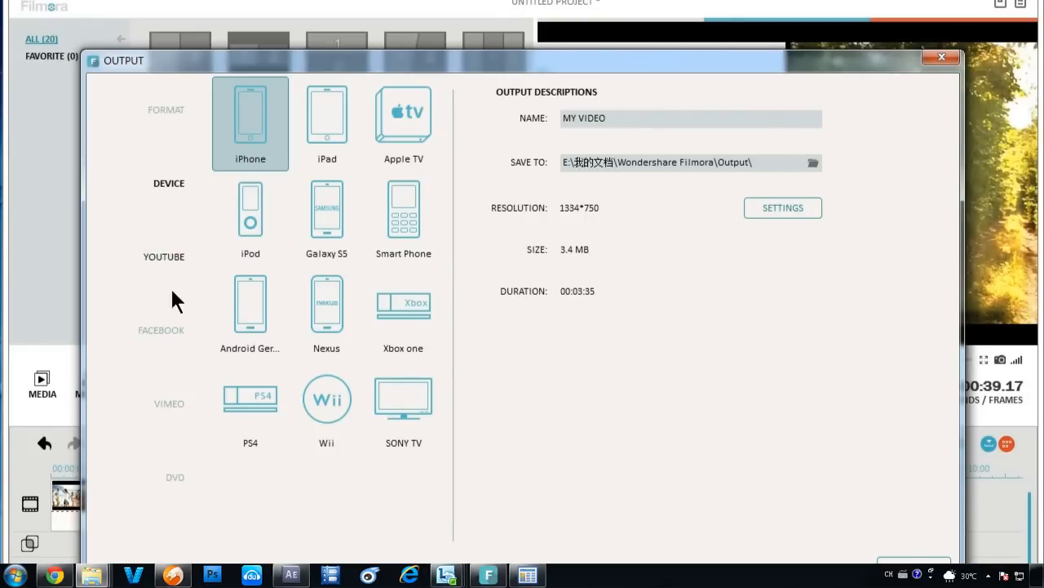
{"action": "left_click", "coordinate": [165, 110]}
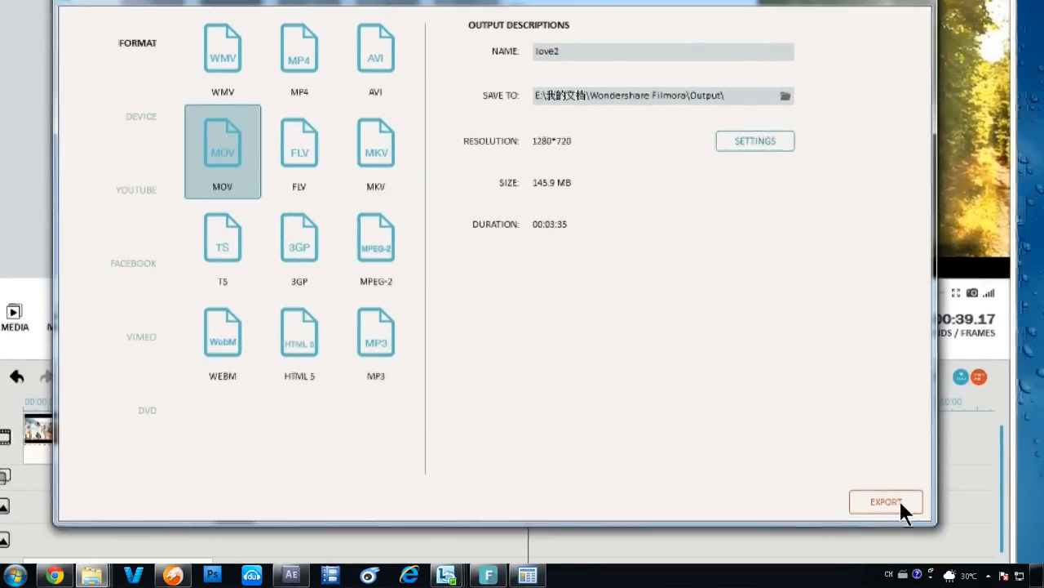
{"action": "left_click", "coordinate": [899, 499]}
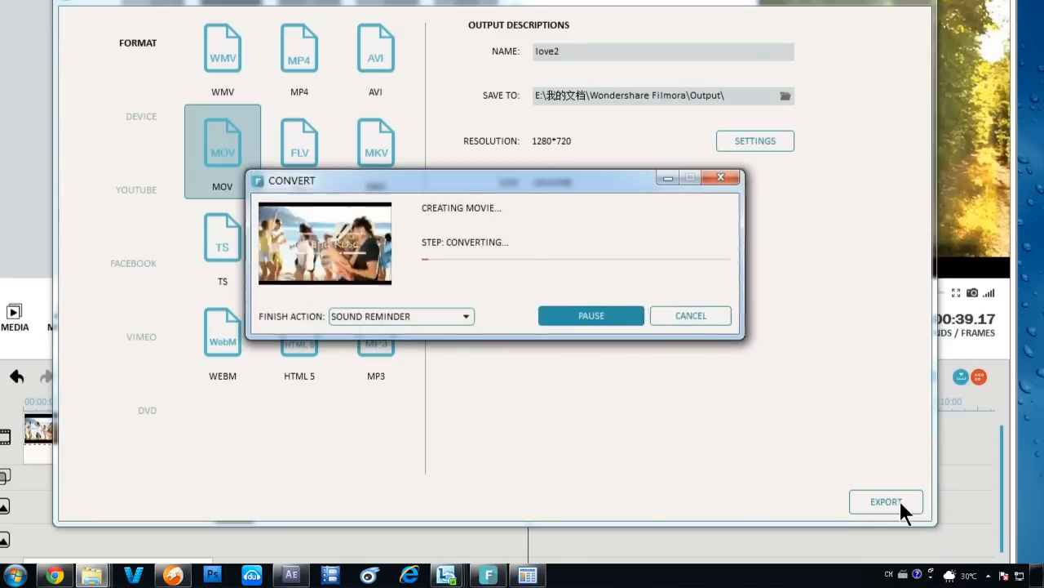